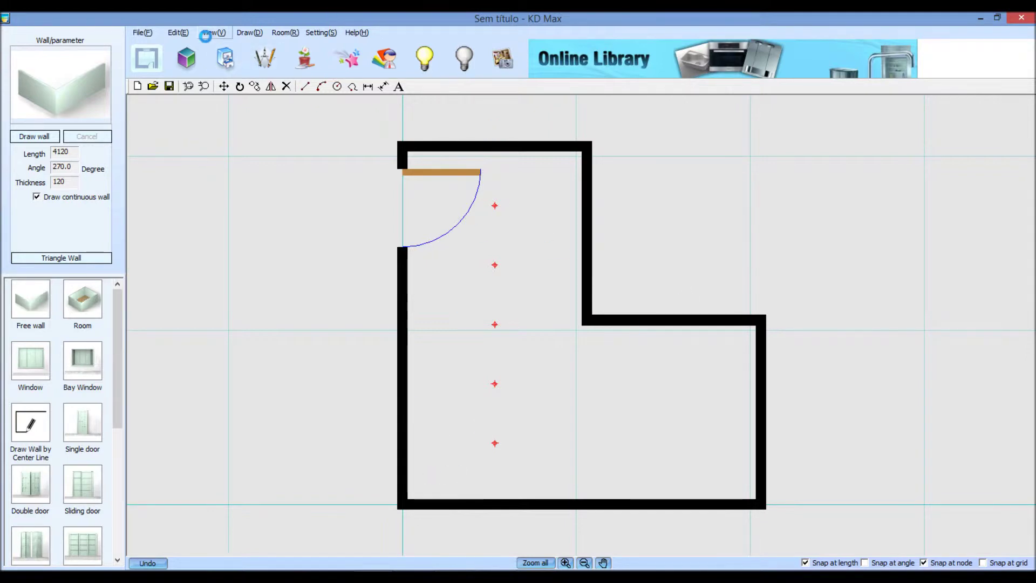
Open the Edit menu of editing commands.
left_click(207, 34)
mouse_move(178, 33)
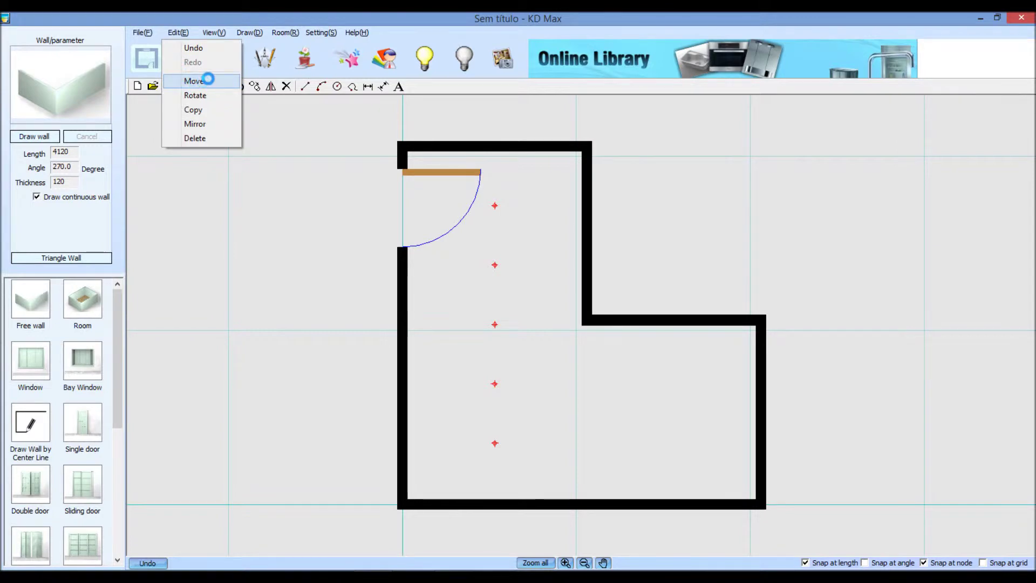
left_click(208, 79)
left_click(495, 205)
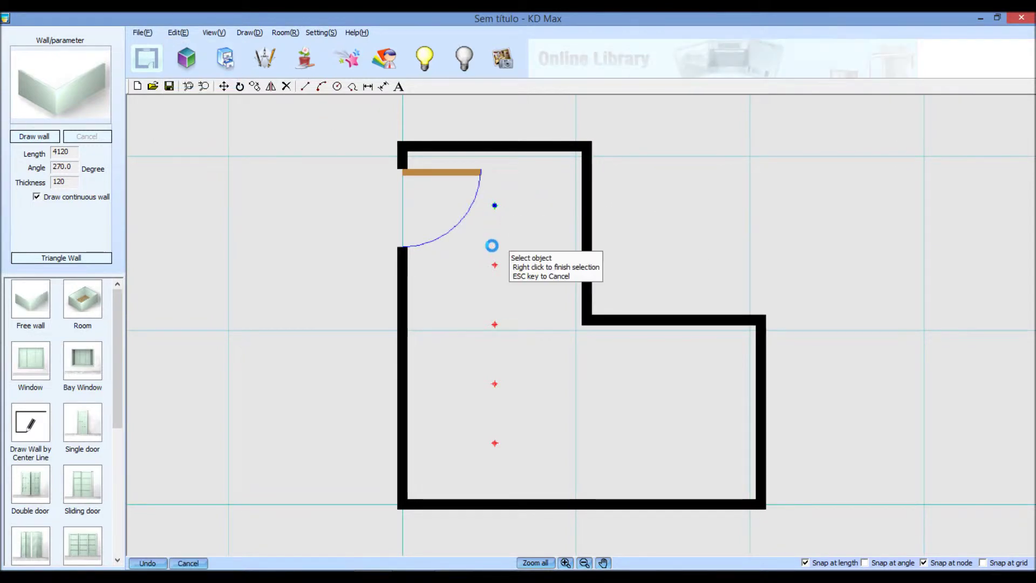
left_click(494, 265)
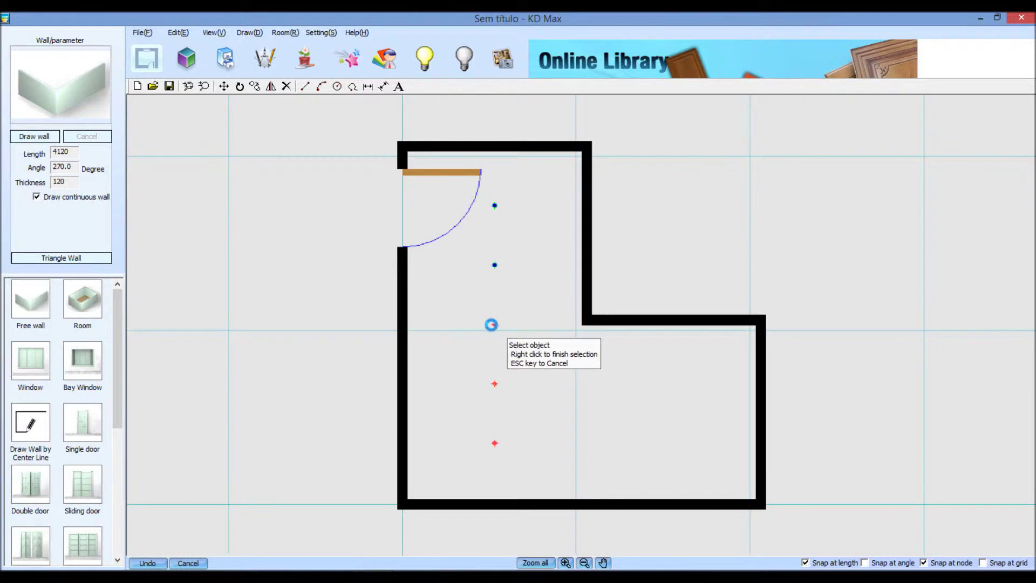
left_click(493, 325)
left_click(493, 384)
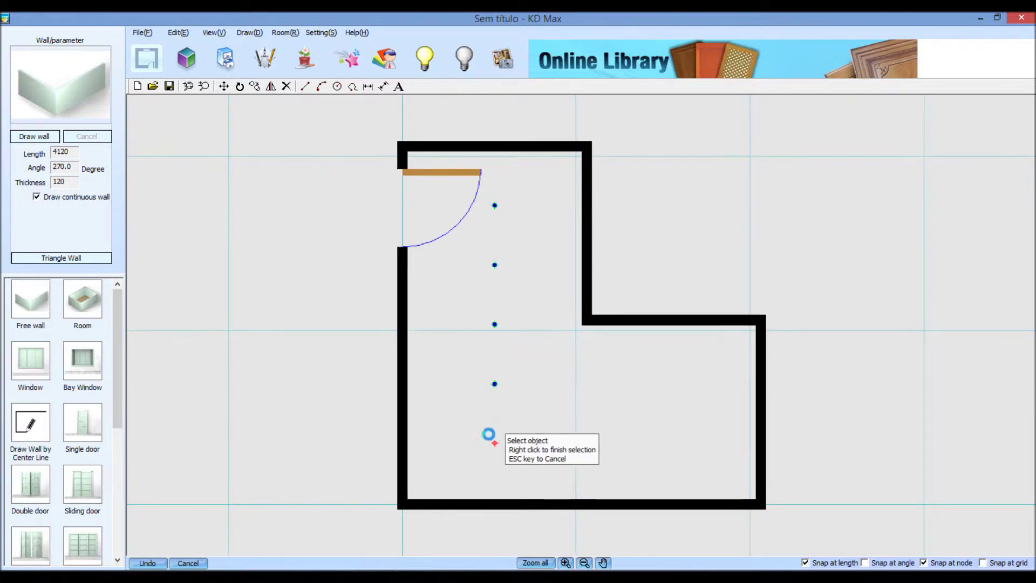
left_click(494, 442)
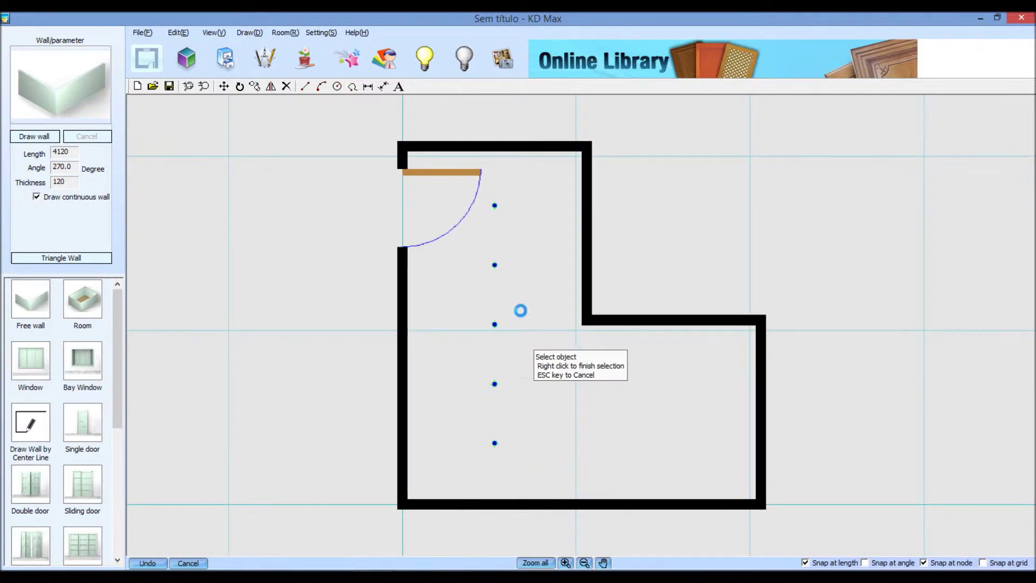
right_click(525, 285)
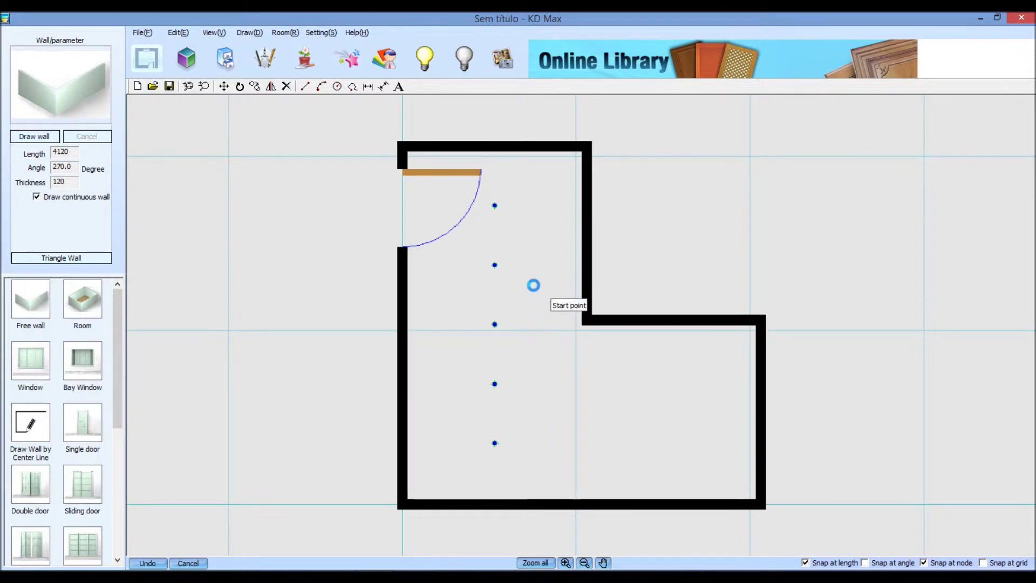
left_click(533, 285)
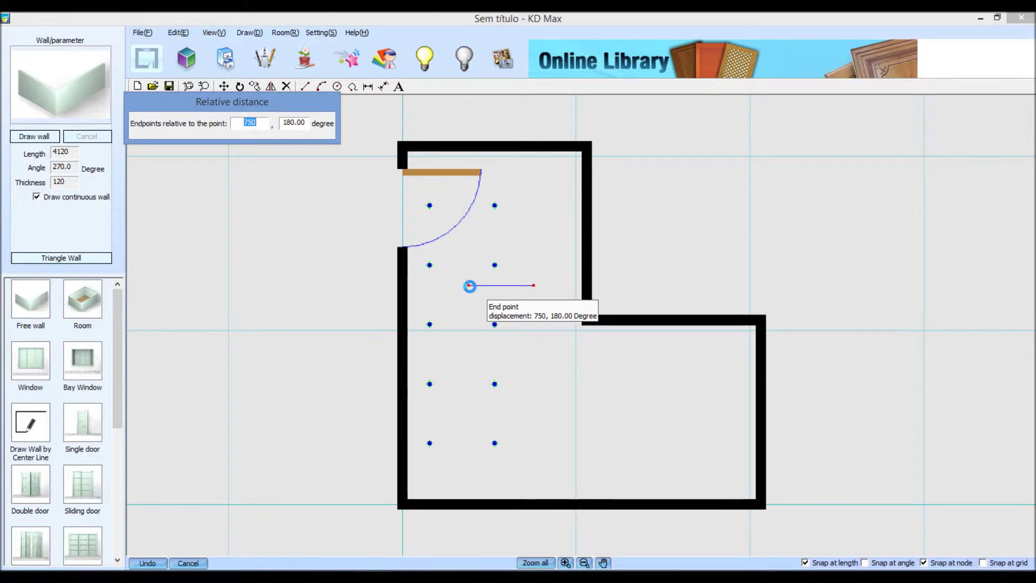
left_click(469, 286)
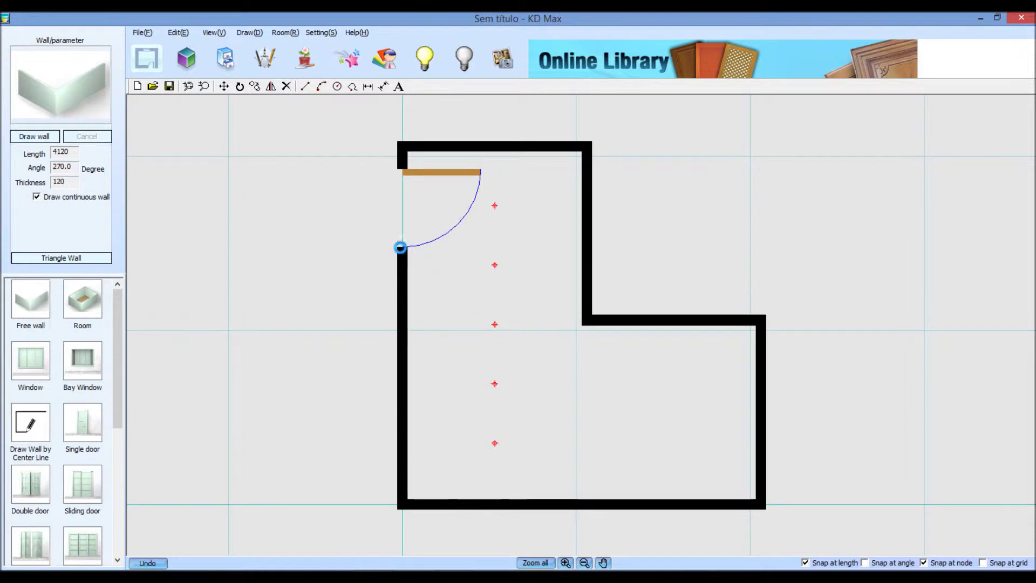
left_click(180, 34)
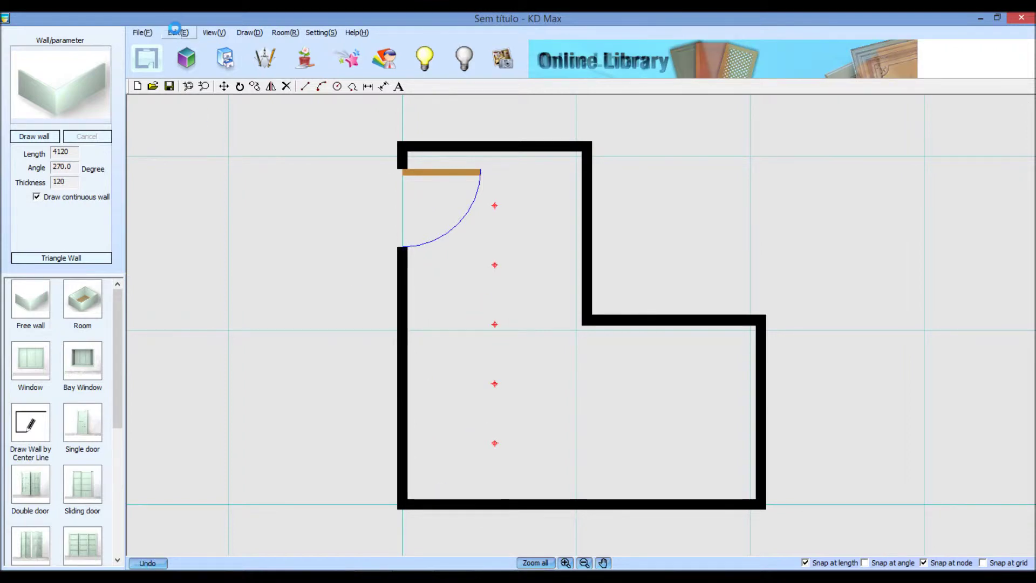
left_click(245, 80)
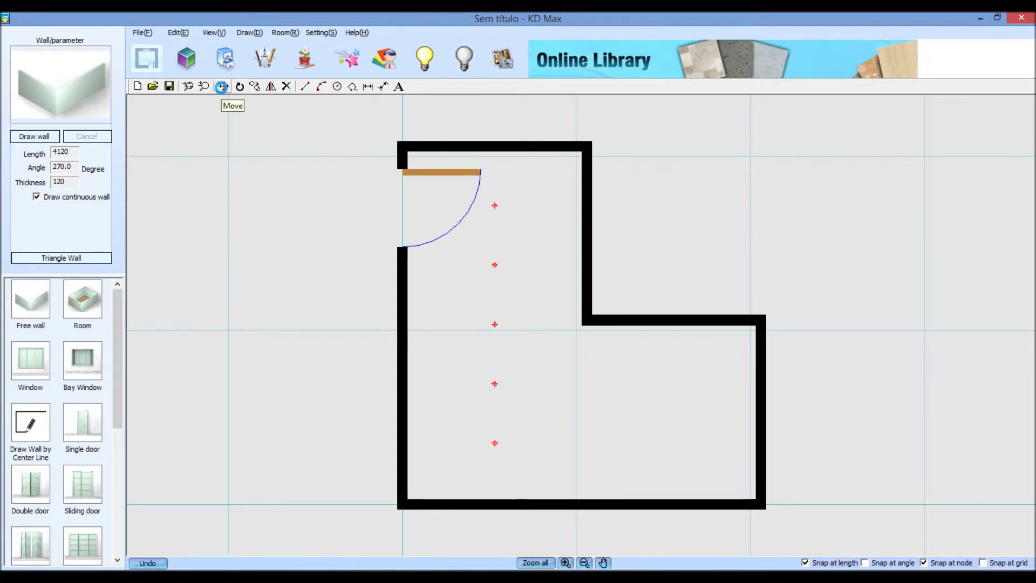
left_click(493, 205)
left_click(494, 265)
left_click(495, 325)
left_click(494, 384)
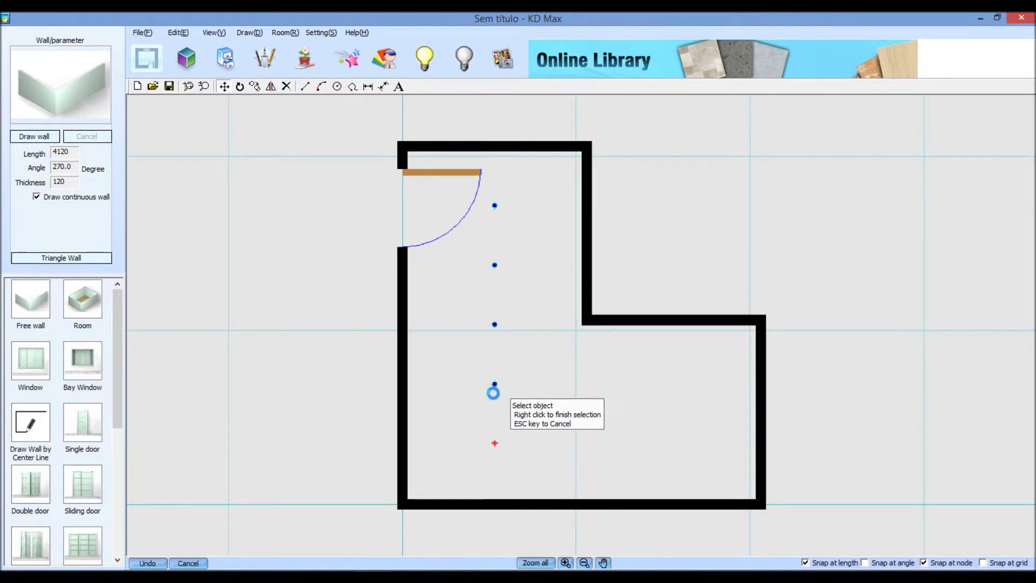
left_click(495, 443)
right_click(509, 359)
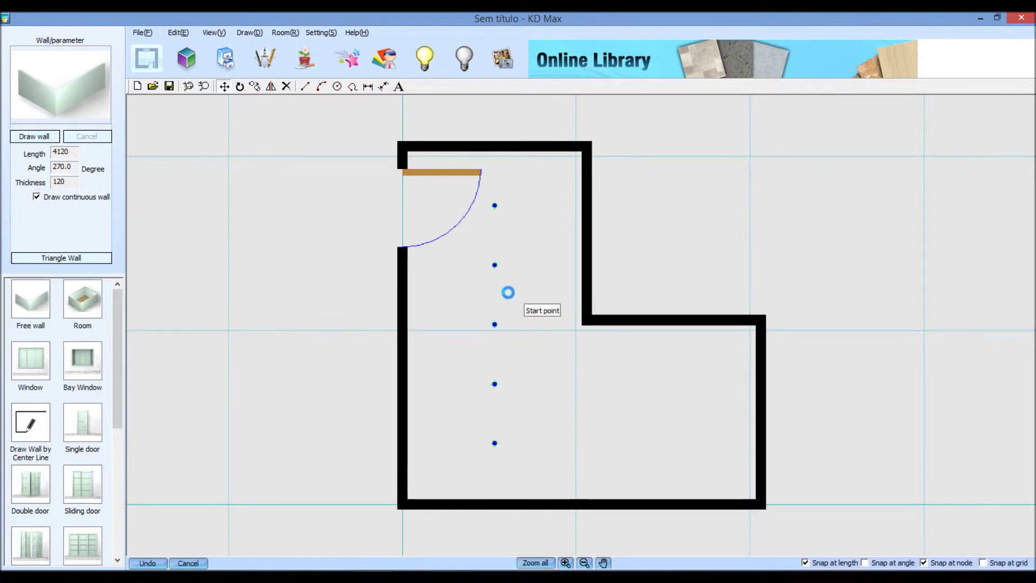
left_click(512, 291)
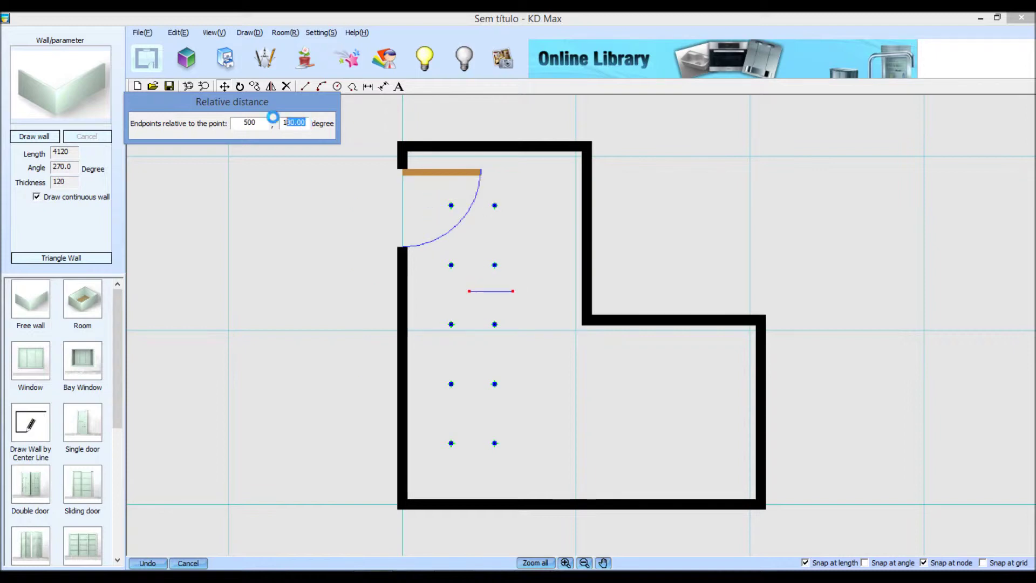
type("120")
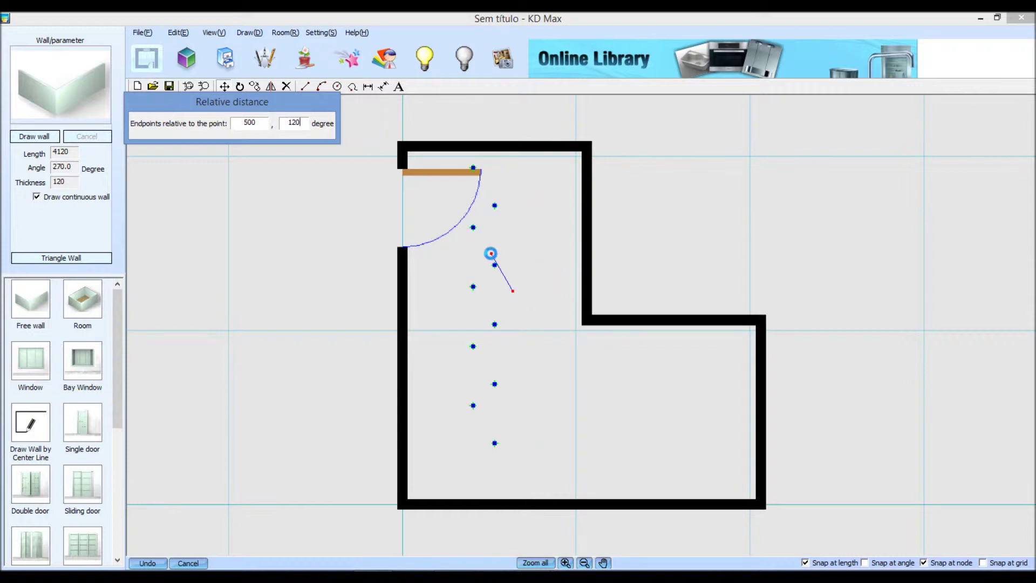
key("Escape")
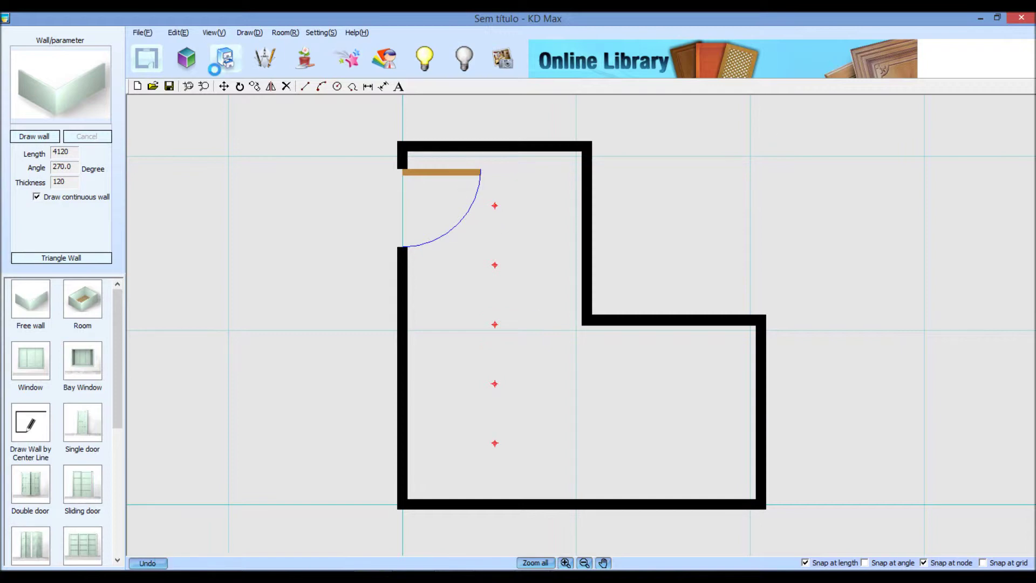
left_click(213, 34)
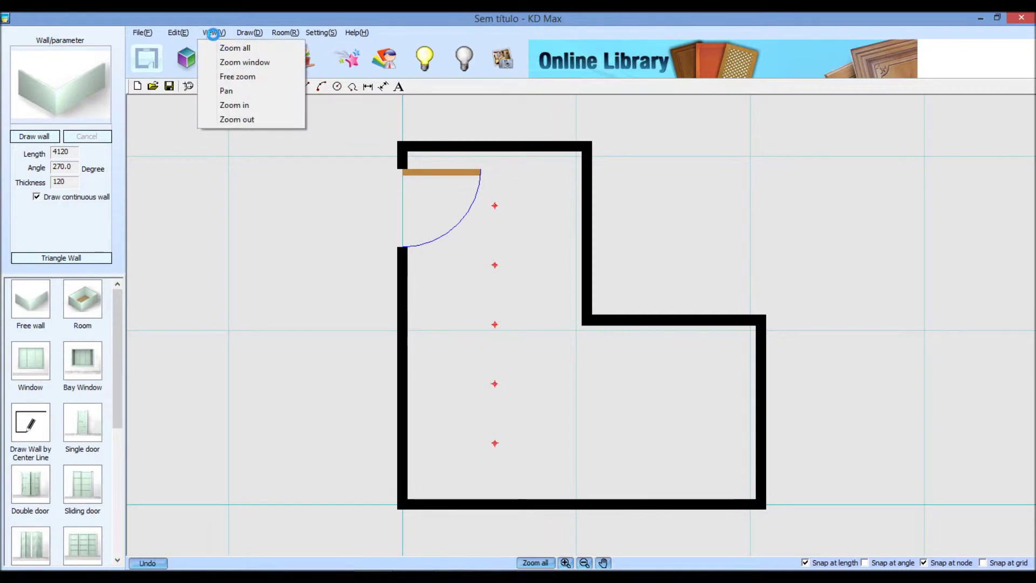
left_click(178, 32)
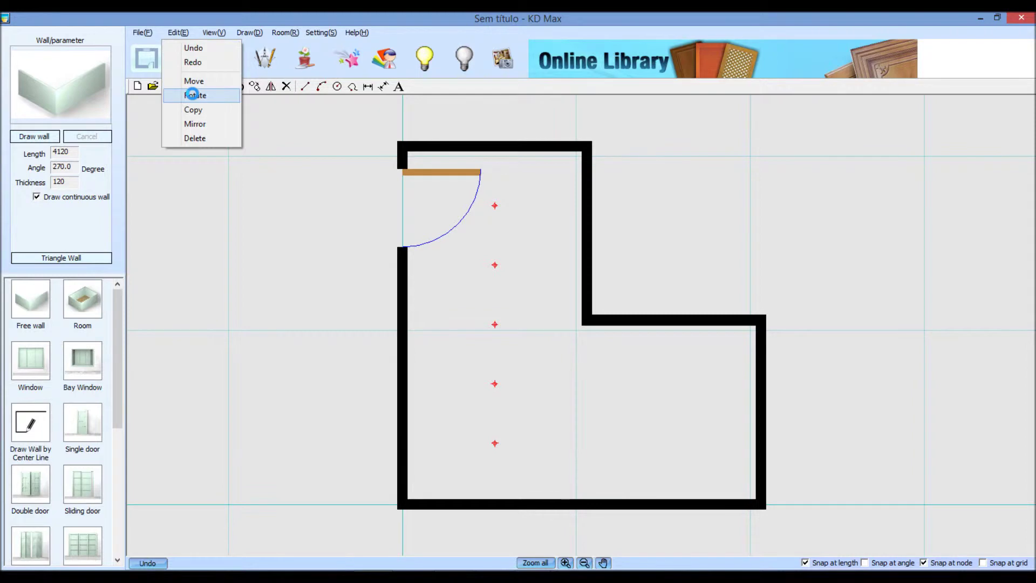
left_click(192, 95)
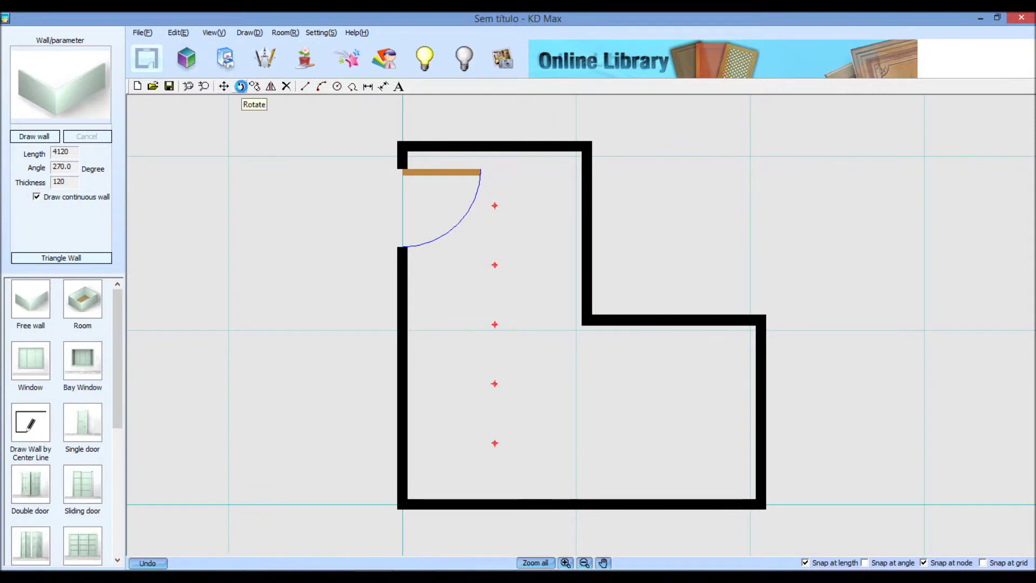
left_click(241, 87)
left_click(494, 206)
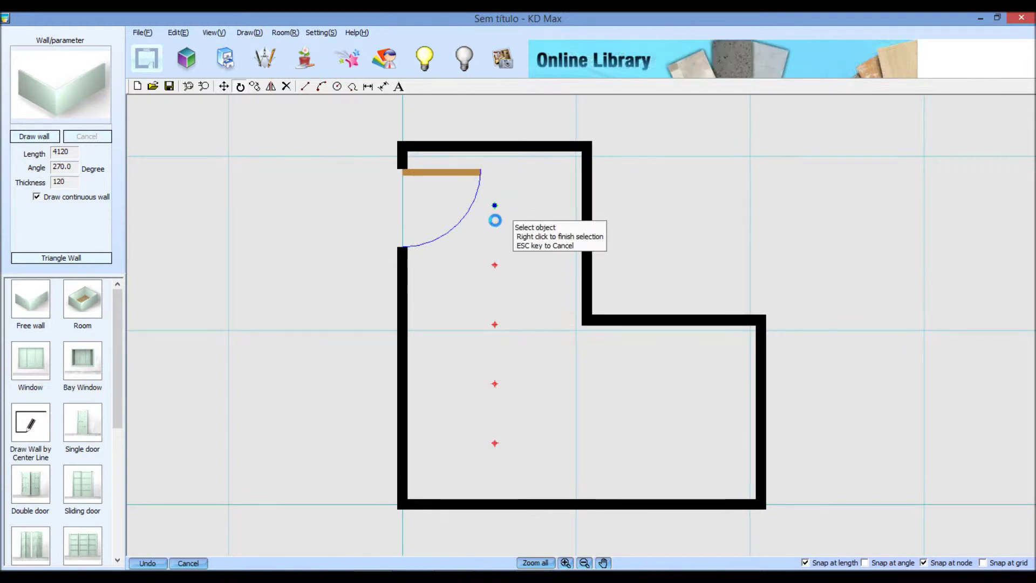
left_click(494, 265)
left_click(494, 324)
left_click(494, 384)
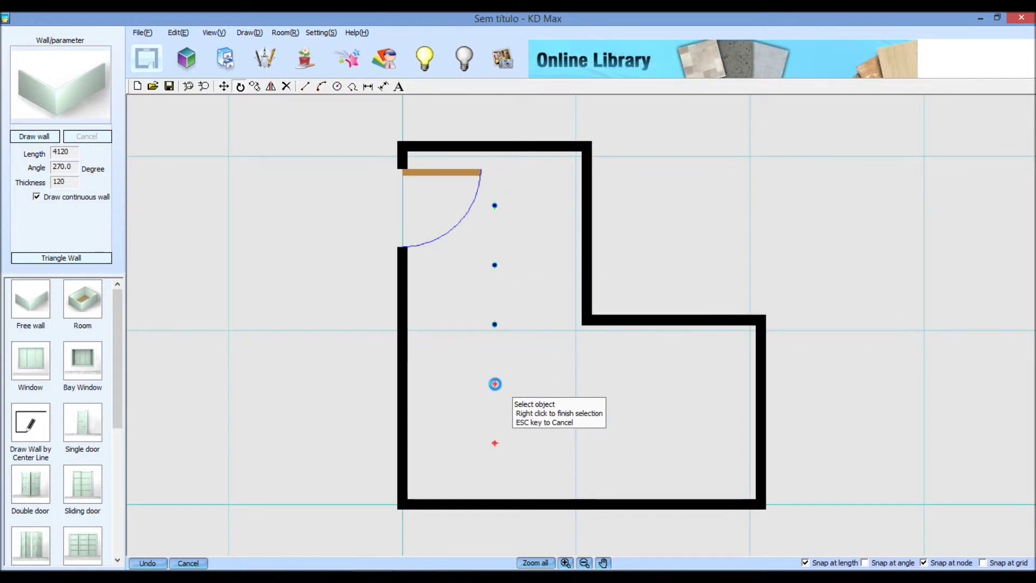
left_click(495, 442)
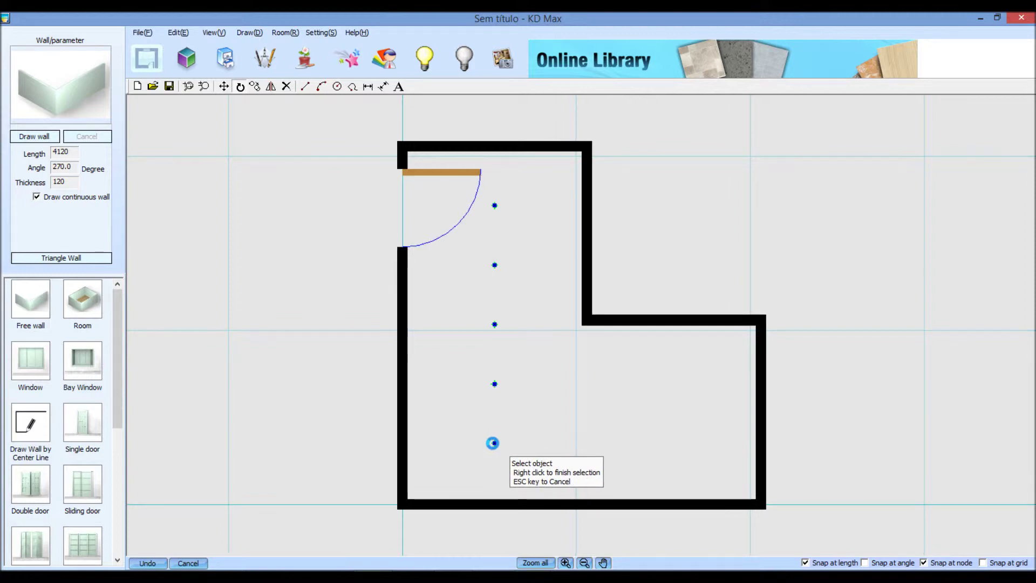
right_click(513, 336)
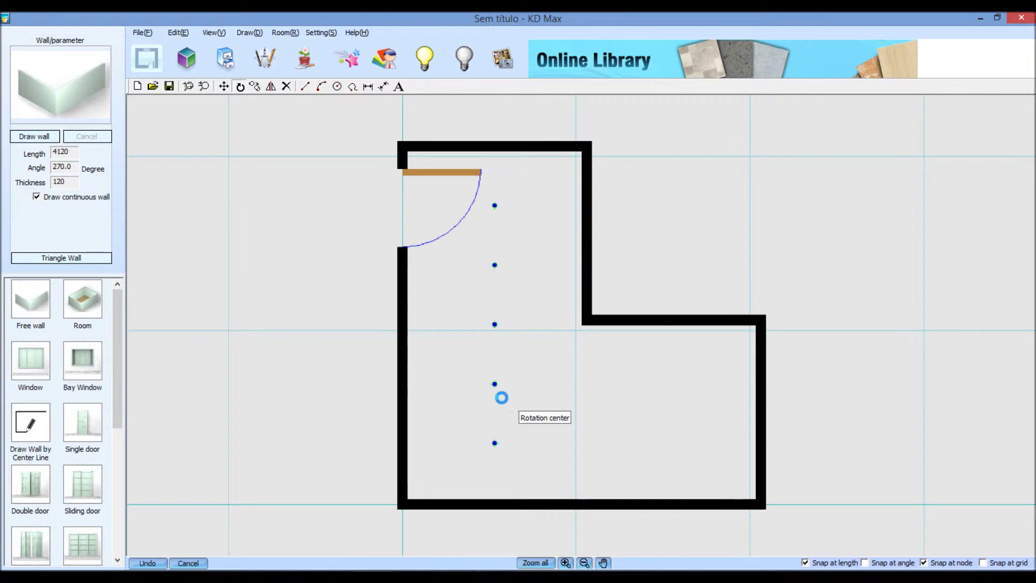
left_click(502, 399)
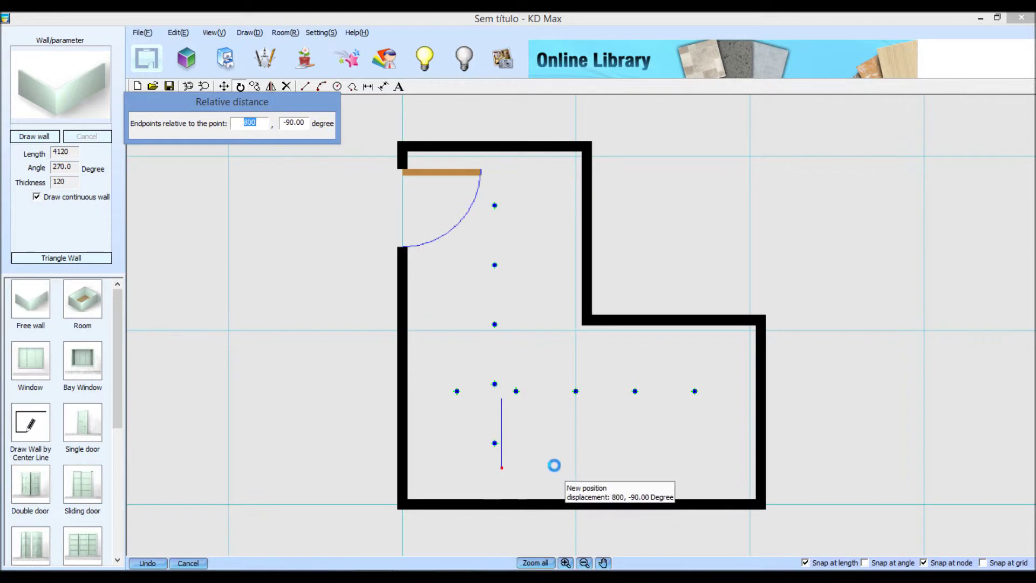
left_click(512, 472)
key("Escape")
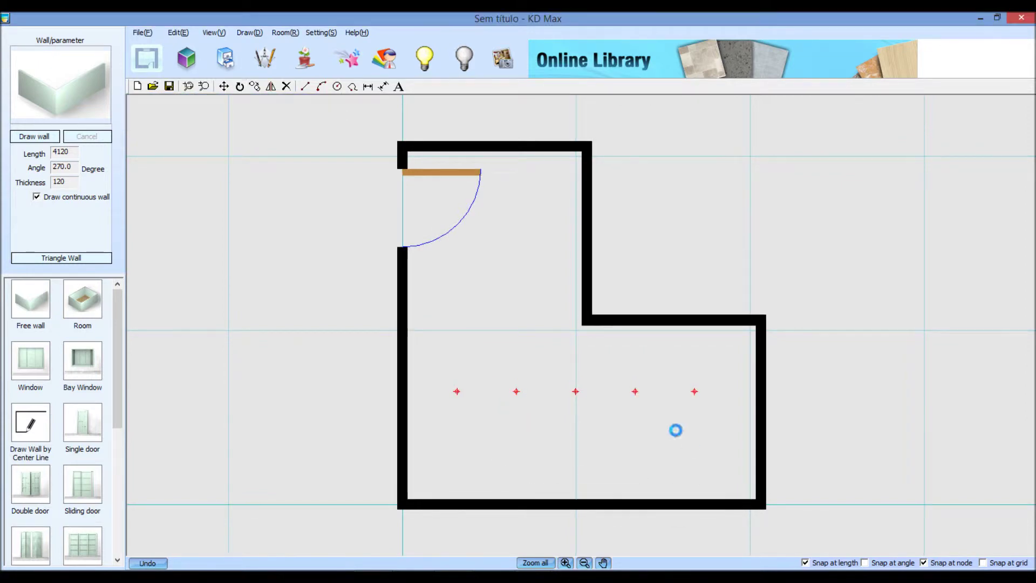
left_click(147, 563)
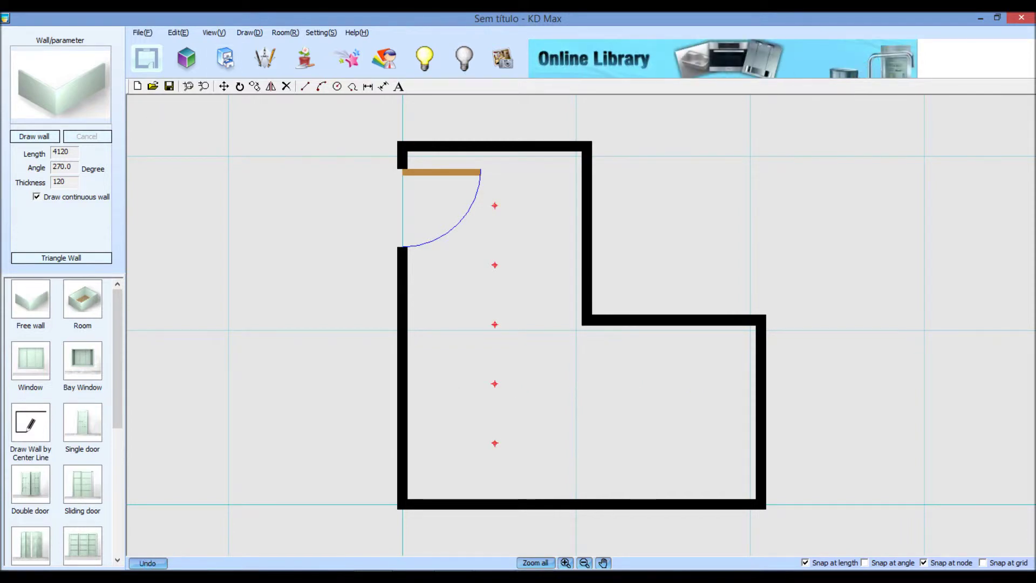
left_click(181, 33)
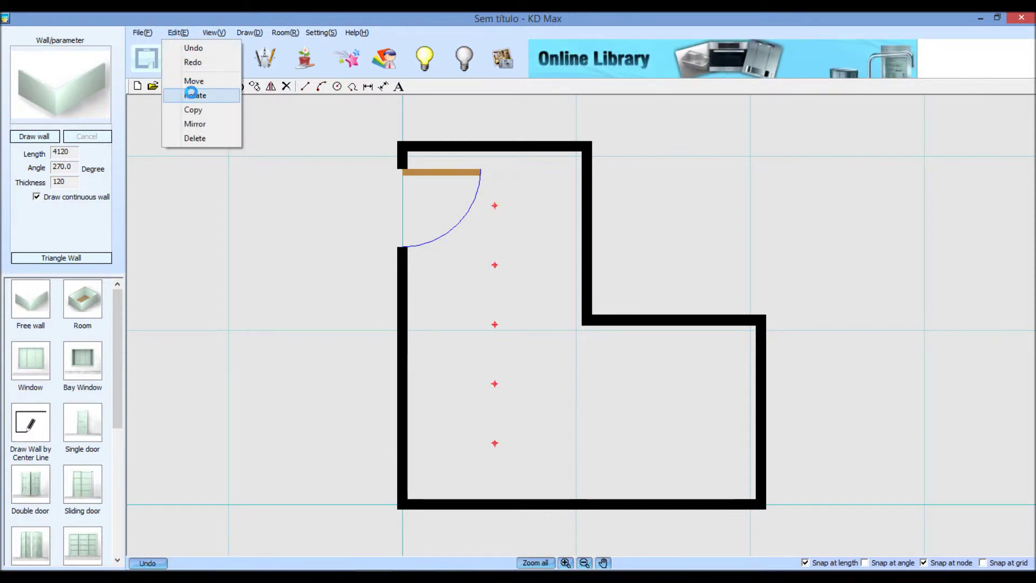
left_click(279, 50)
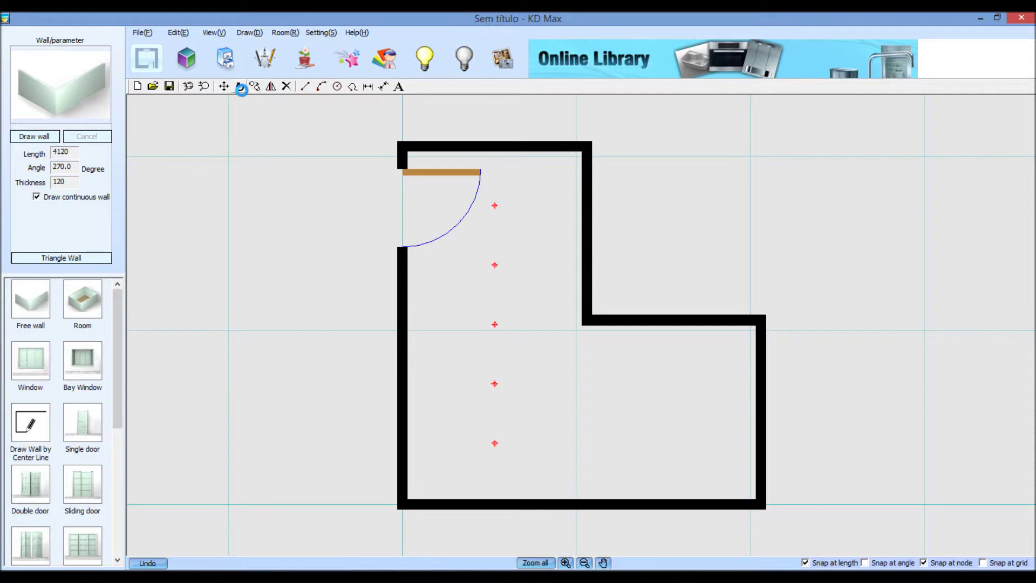
left_click(241, 88)
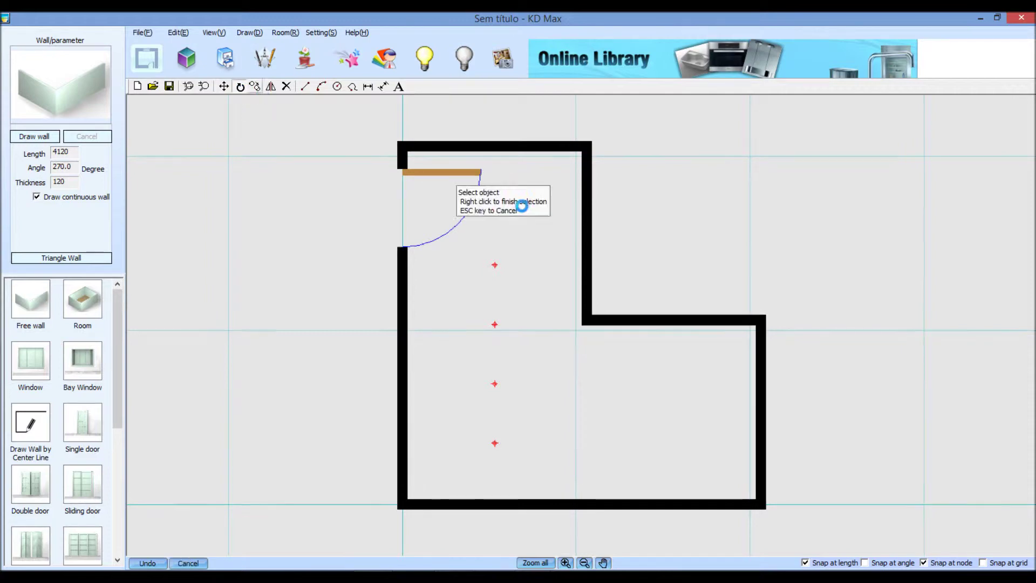
left_click(494, 206)
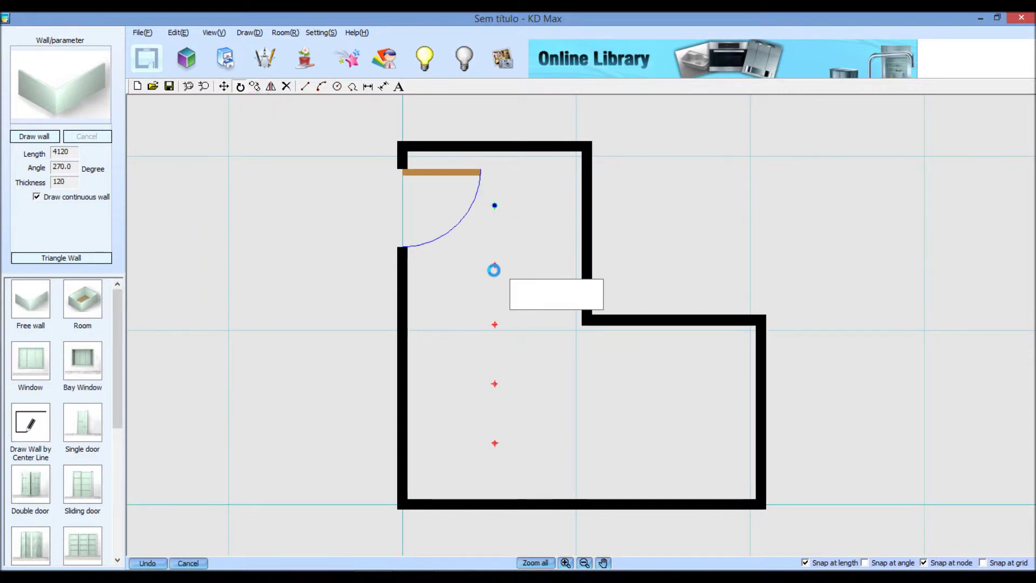
left_click(495, 265)
left_click(495, 324)
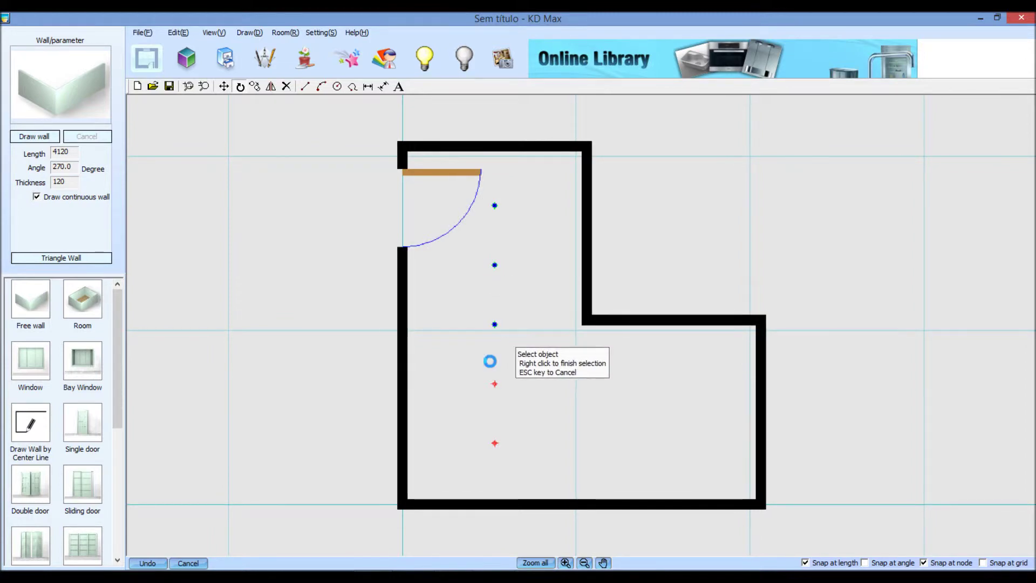
left_click(495, 384)
left_click(494, 442)
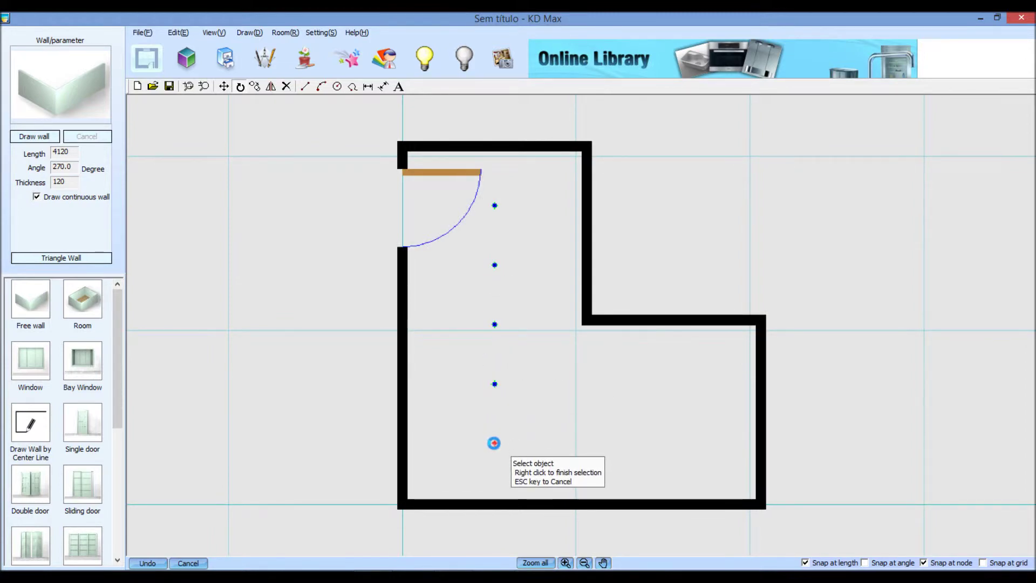
right_click(518, 319)
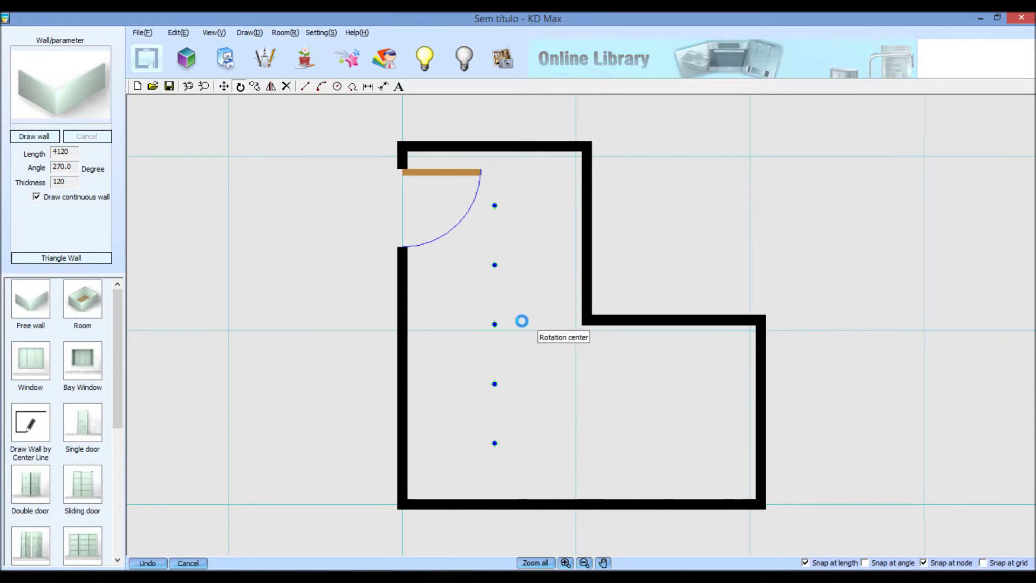
left_click(501, 411)
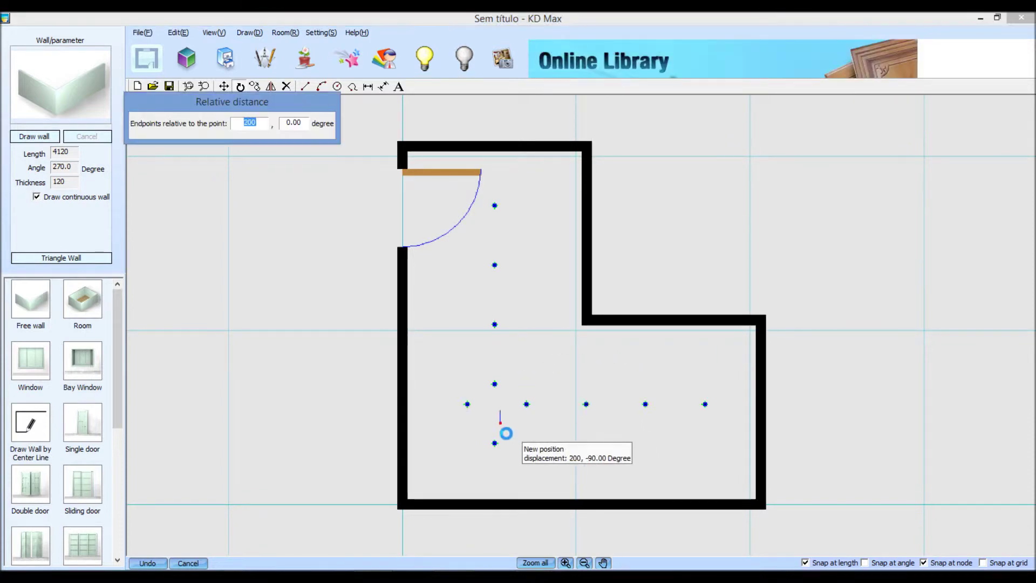
type("2100")
left_click(301, 121)
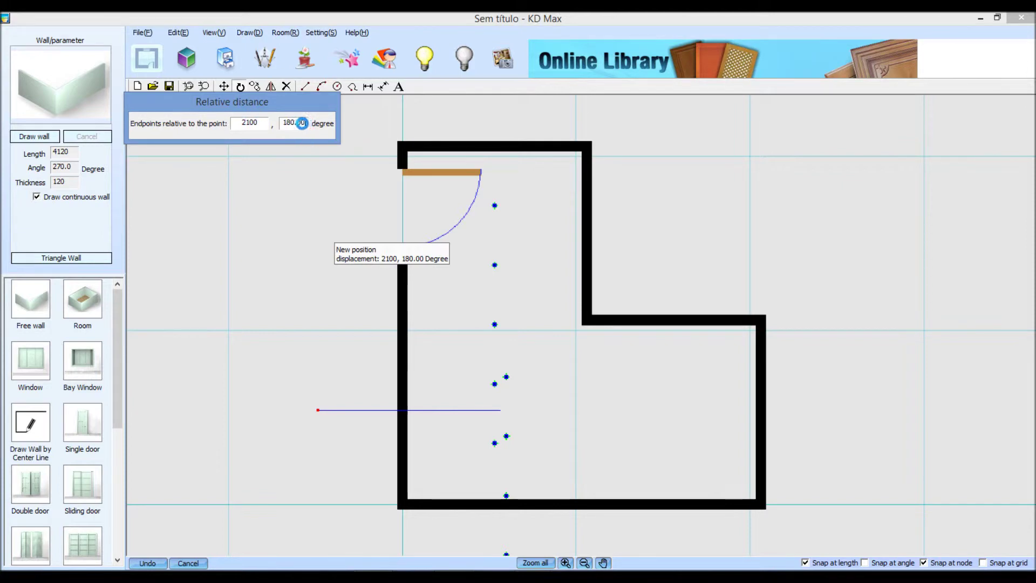
type("45")
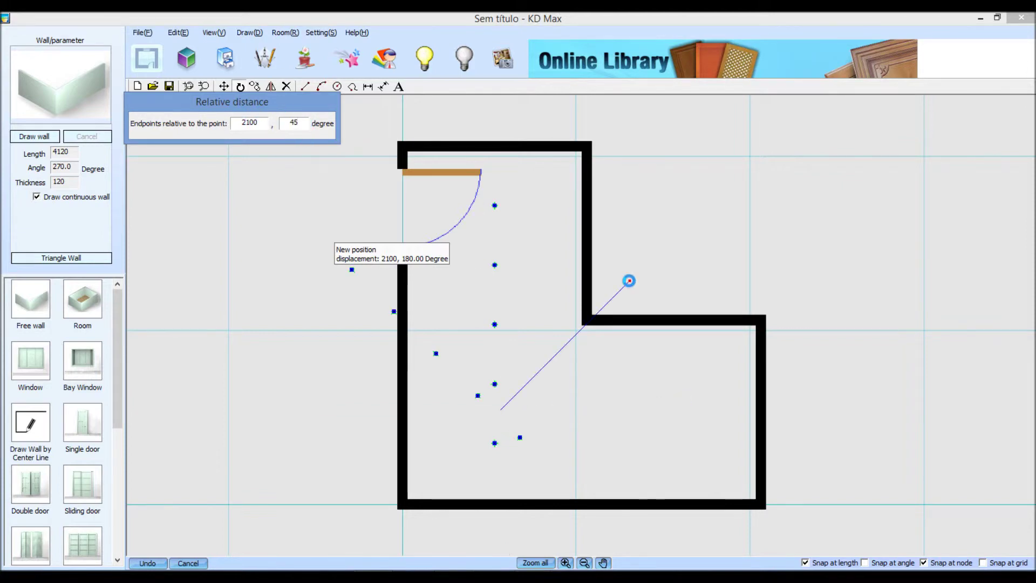
key("Return")
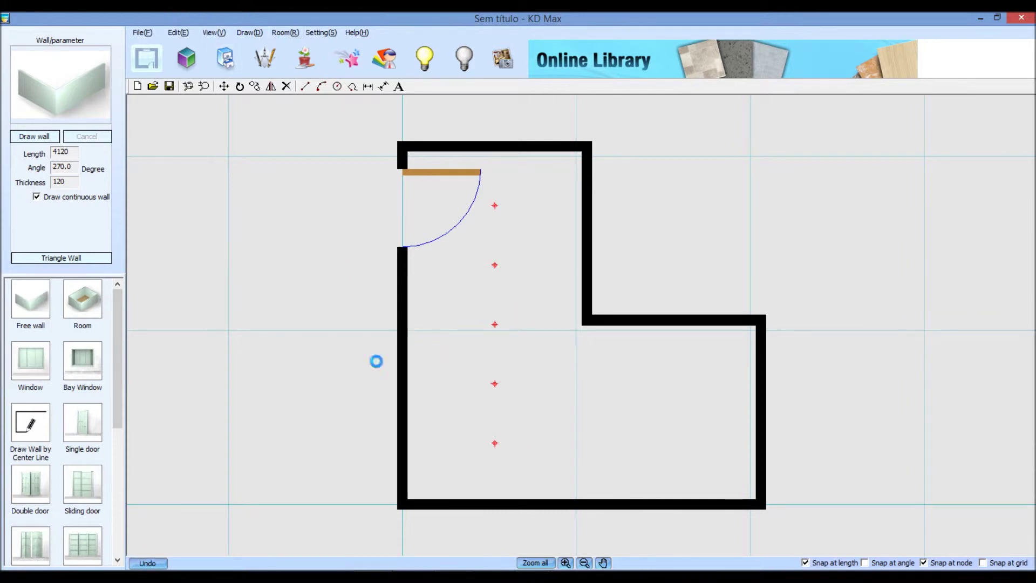
left_click(188, 33)
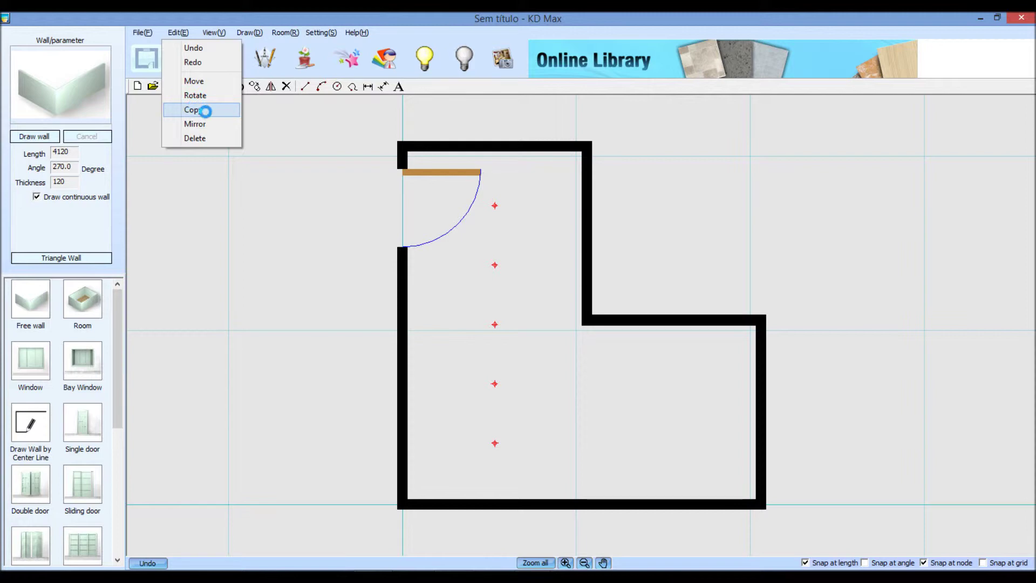
left_click(205, 110)
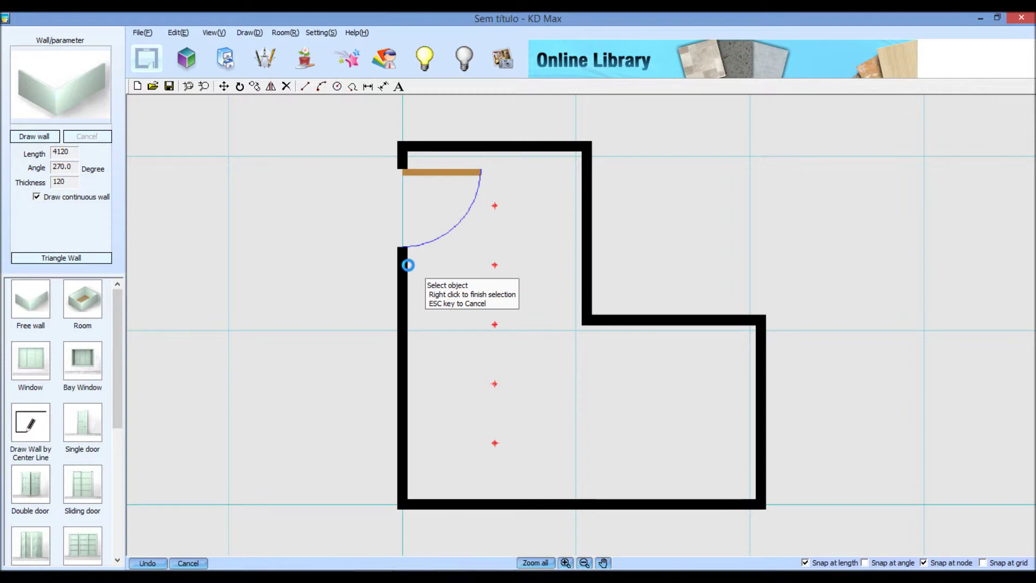
left_click(493, 206)
left_click(493, 325)
left_click(178, 30)
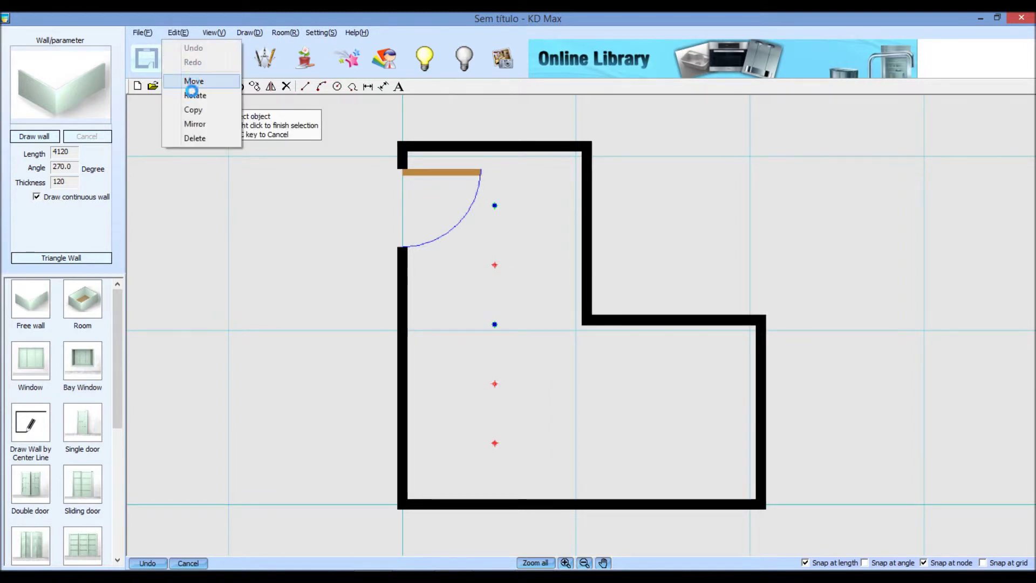
left_click(195, 106)
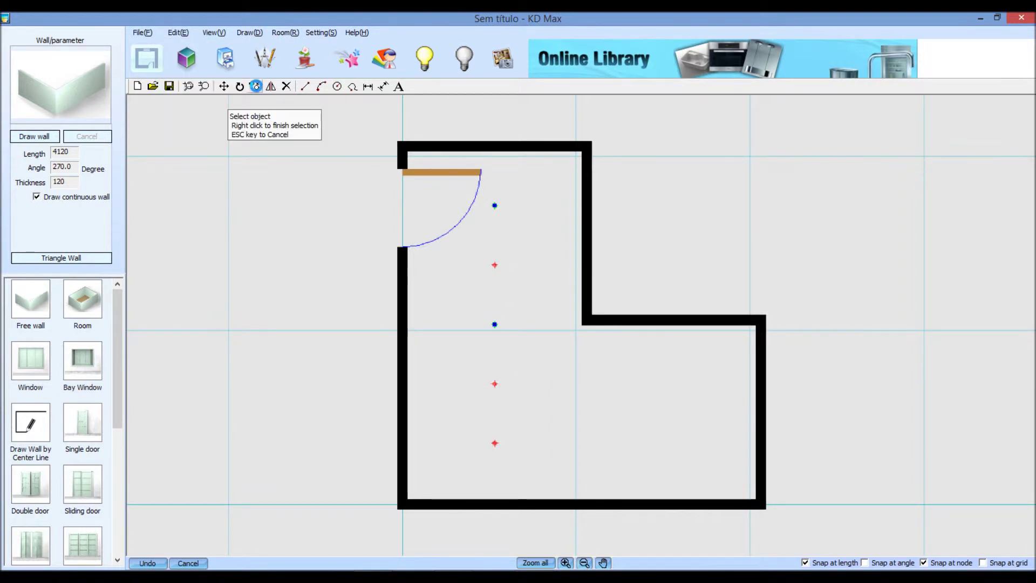
left_click(494, 265)
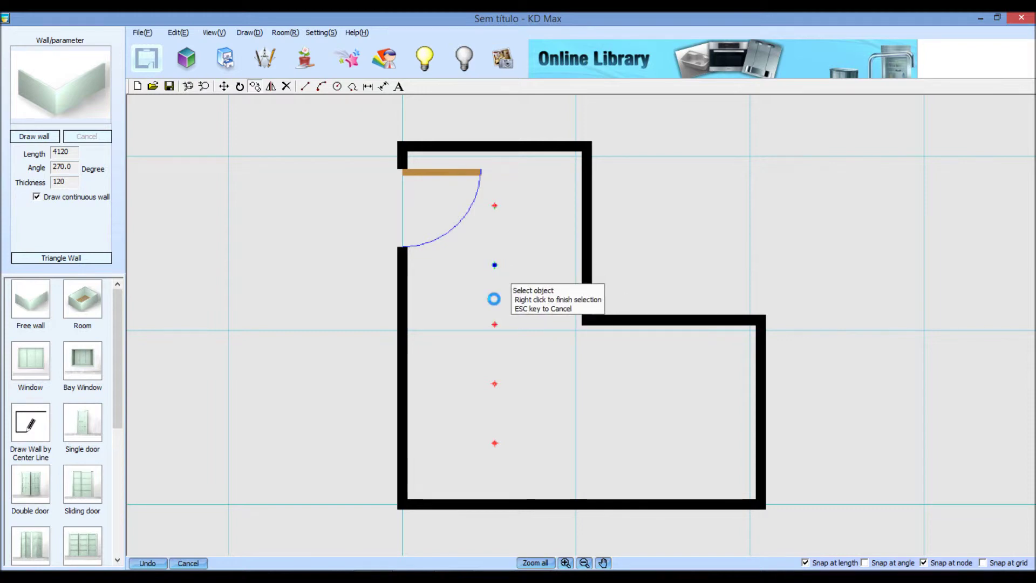
left_click(495, 207)
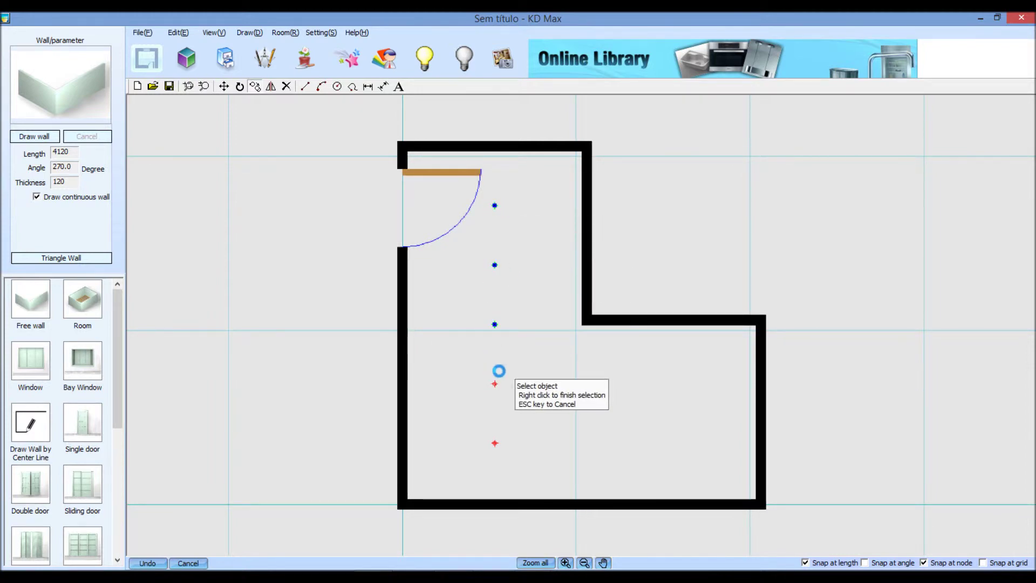
left_click(494, 384)
left_click(495, 442)
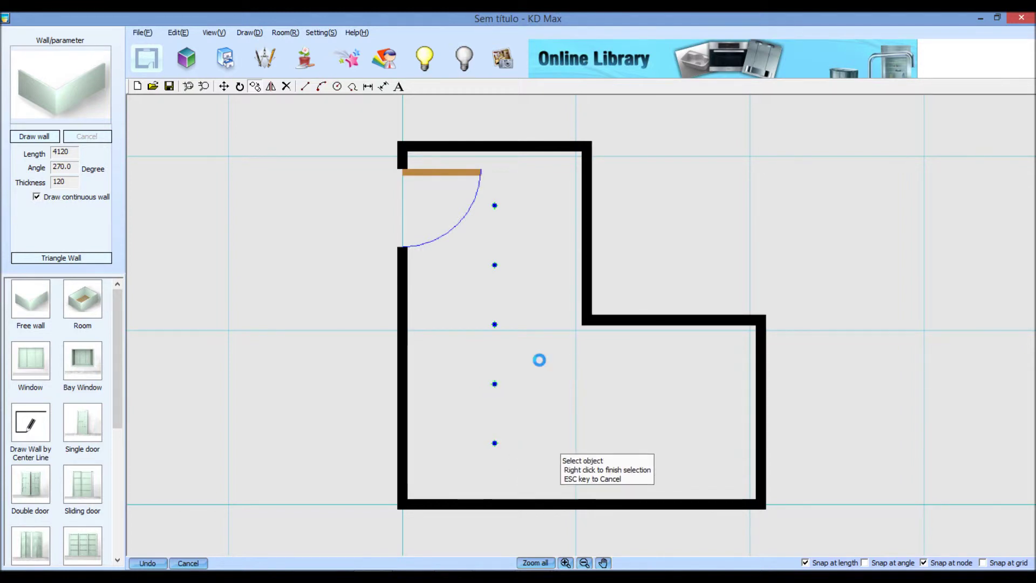
right_click(523, 308)
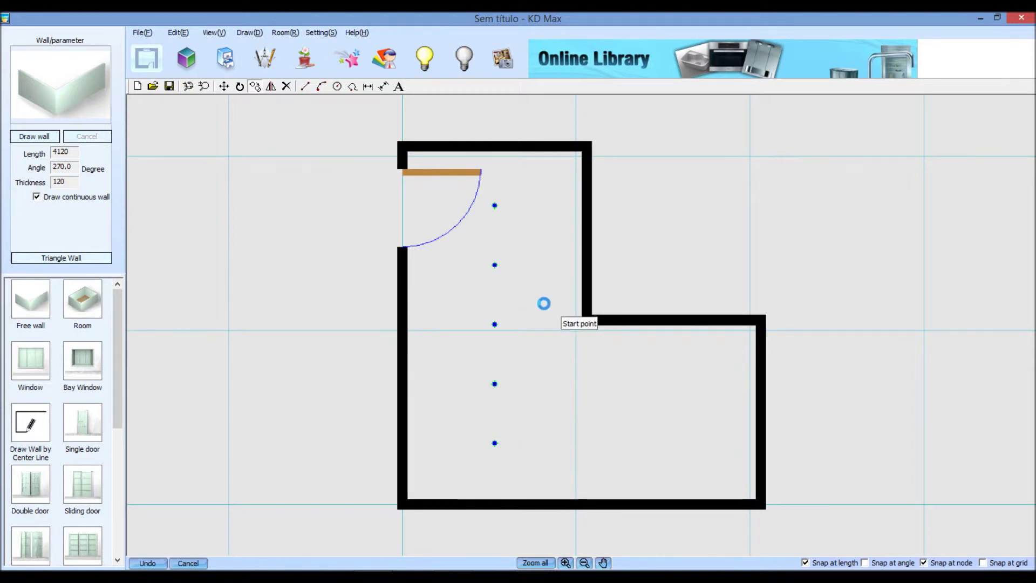
left_click(545, 303)
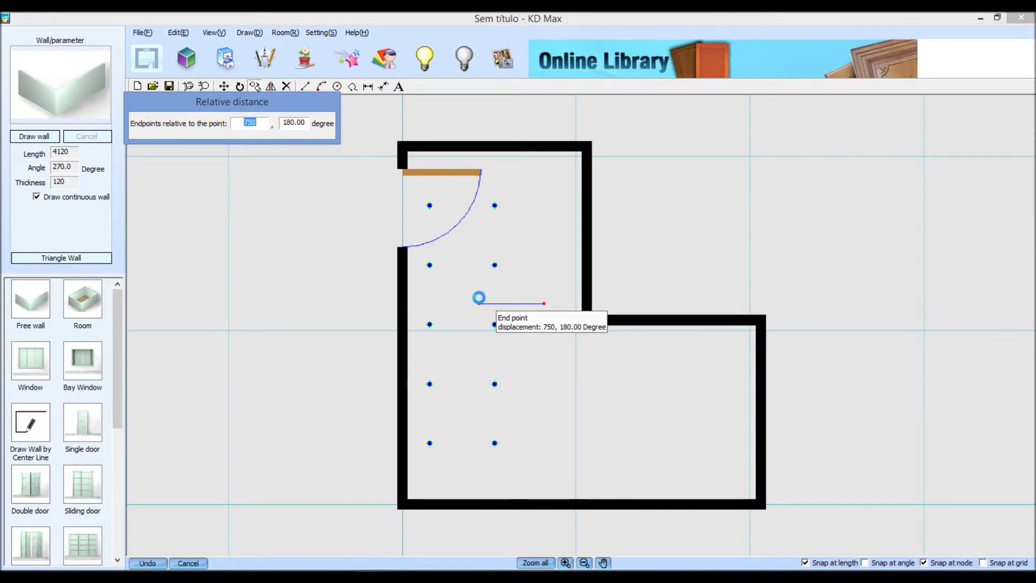
type("600")
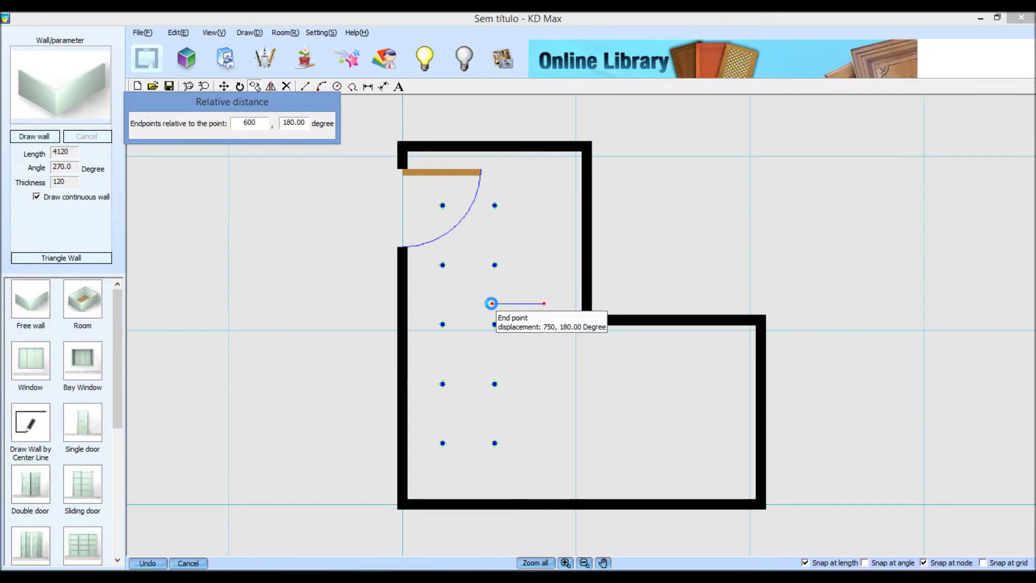
key("Return")
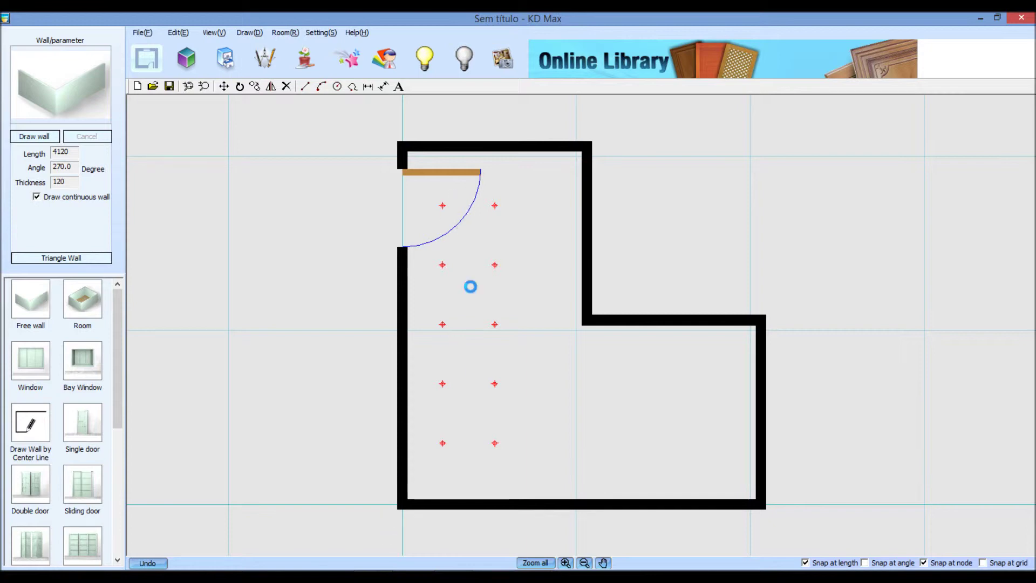
left_click(140, 563)
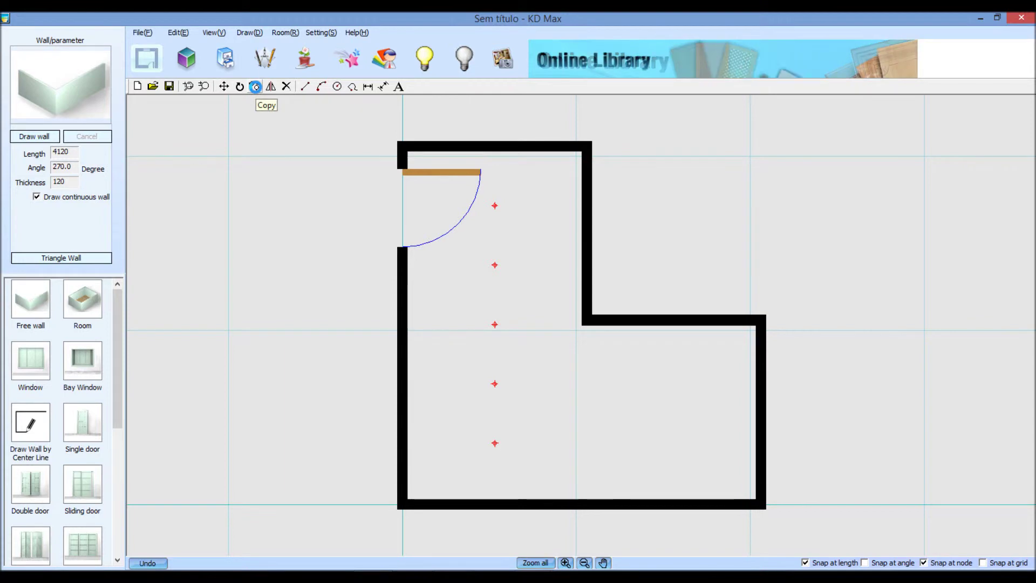
left_click(255, 86)
left_click(492, 205)
left_click(493, 264)
left_click(493, 323)
left_click(493, 384)
left_click(492, 444)
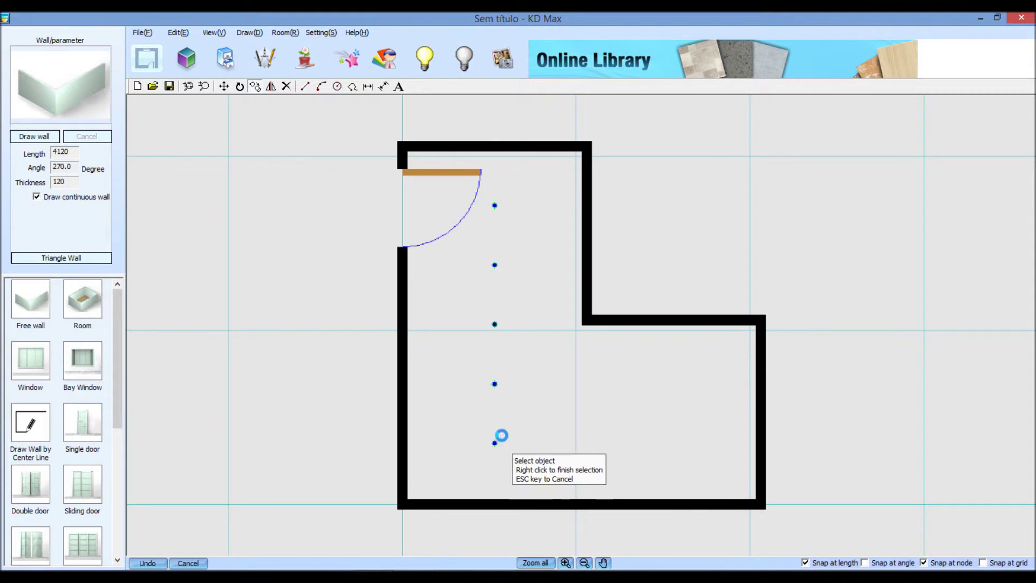
right_click(503, 285)
left_click(525, 287)
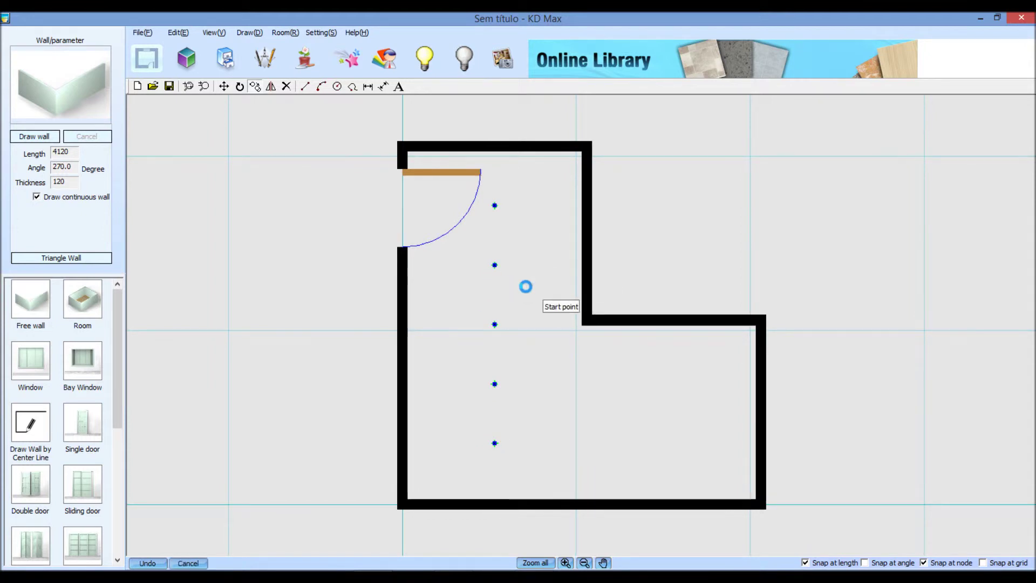
type("2750")
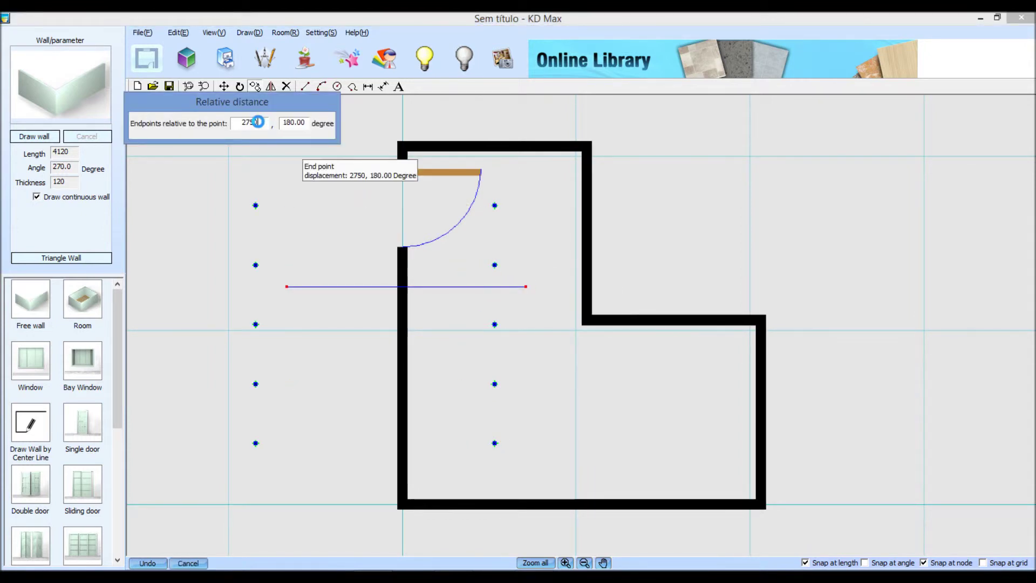
type("250")
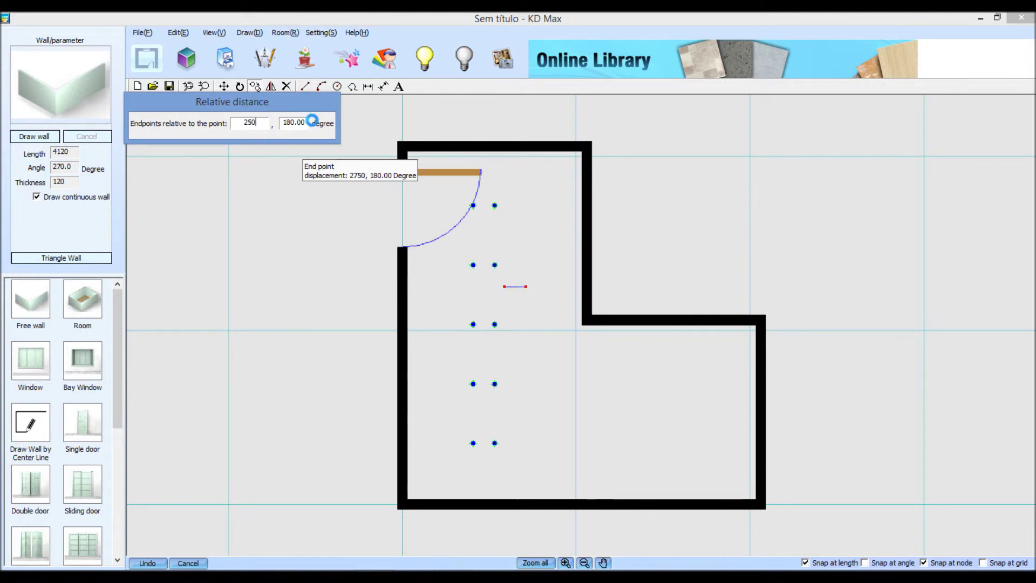
type("45")
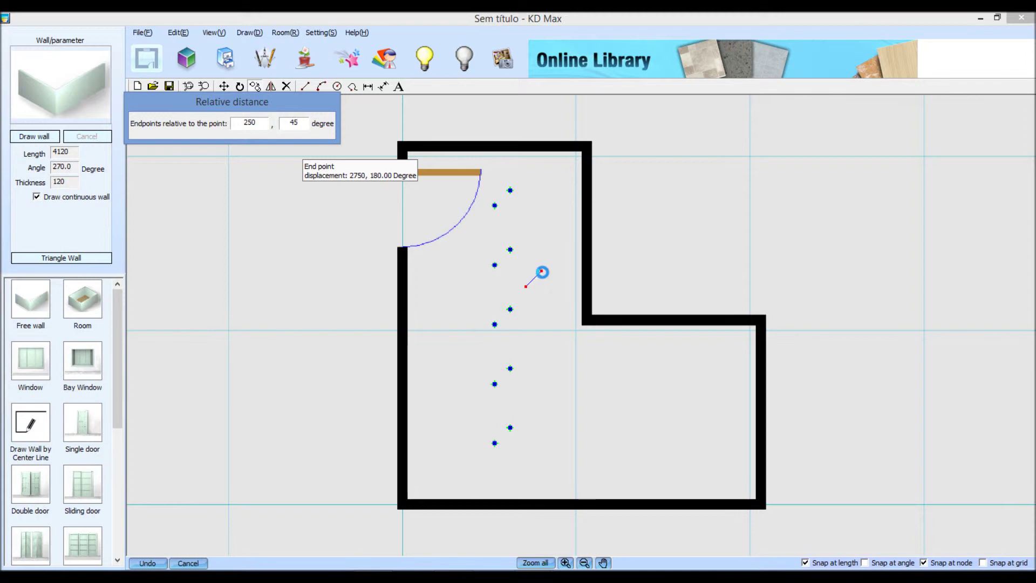
key("Return")
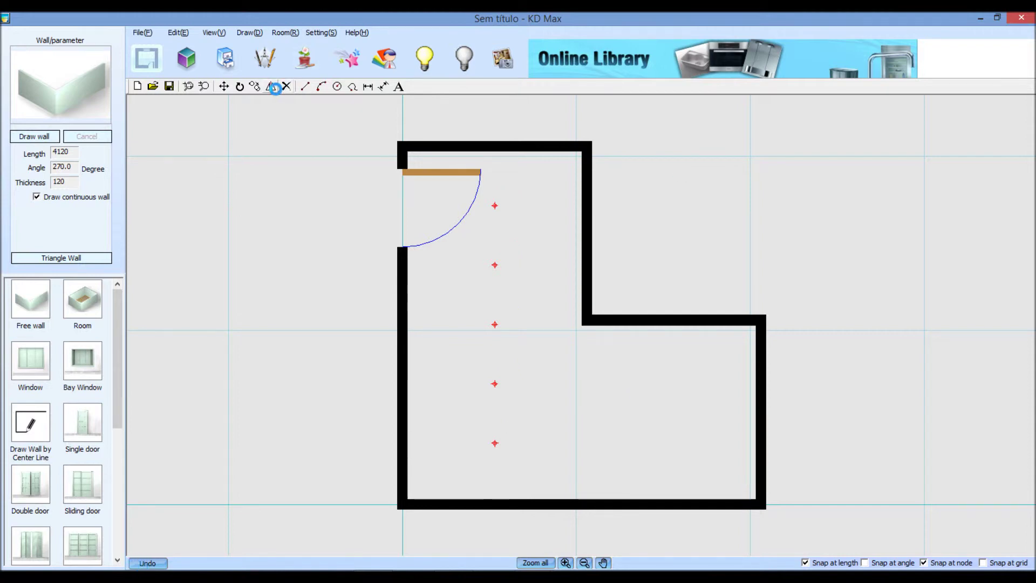
Start Mirror and select the column of five light points.
left_click(274, 87)
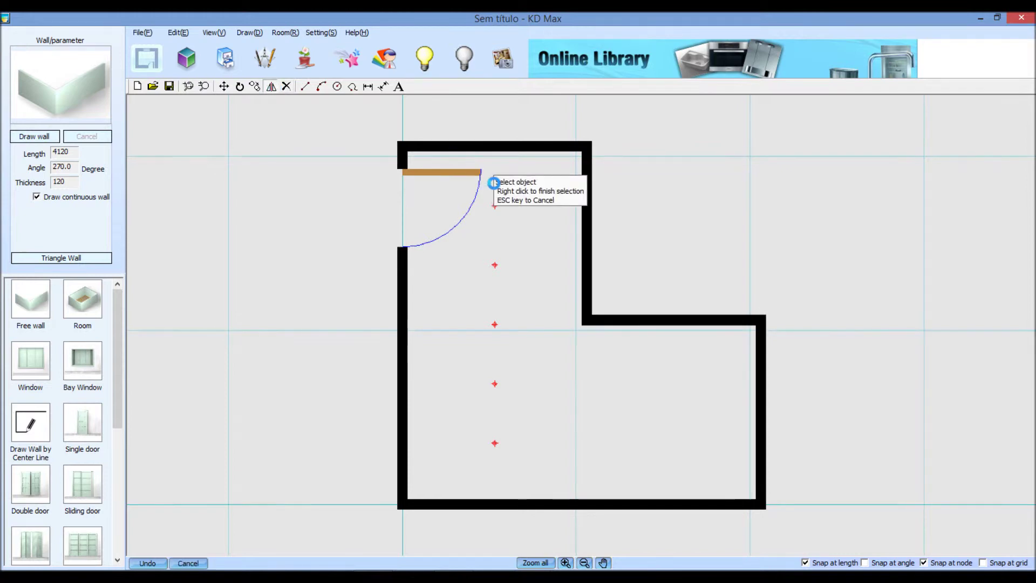
left_click(495, 207)
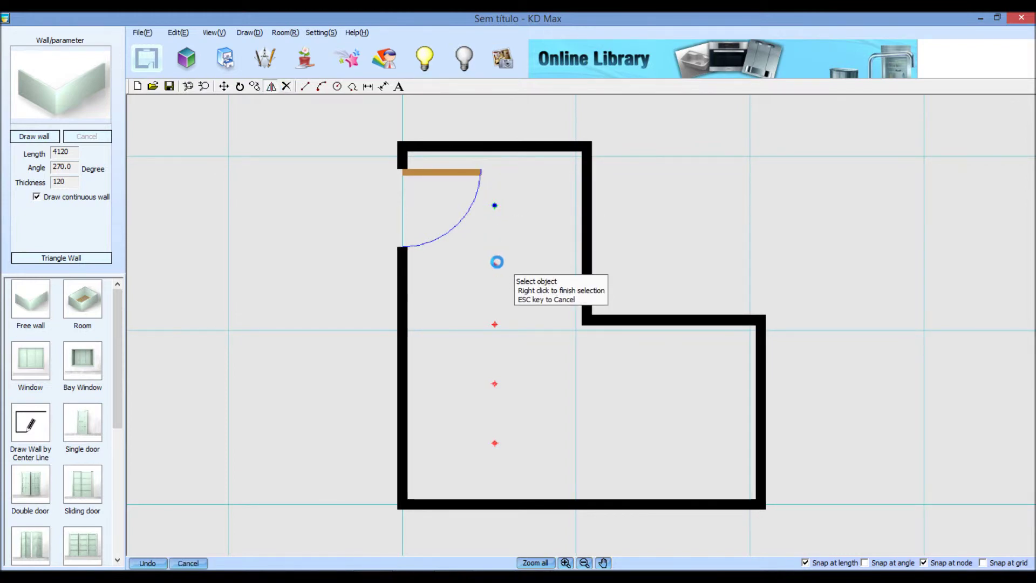
left_click(495, 265)
left_click(493, 324)
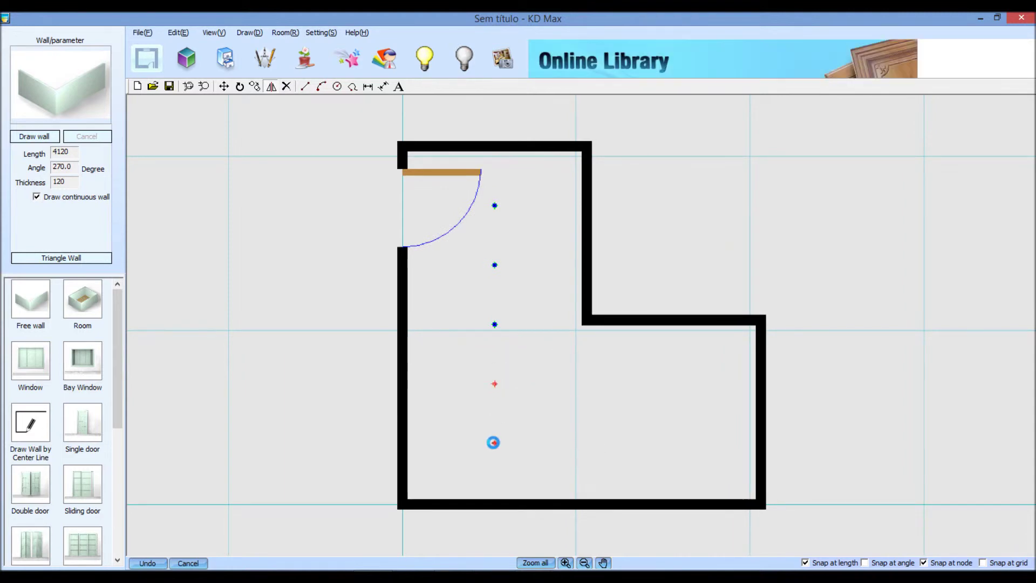
left_click(495, 384)
left_click(495, 443)
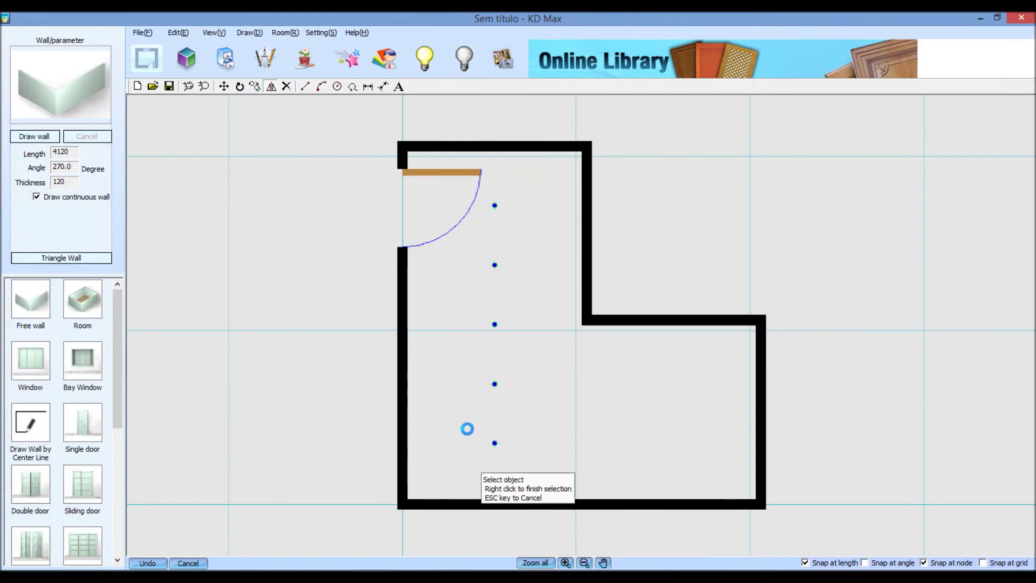
right_click(461, 318)
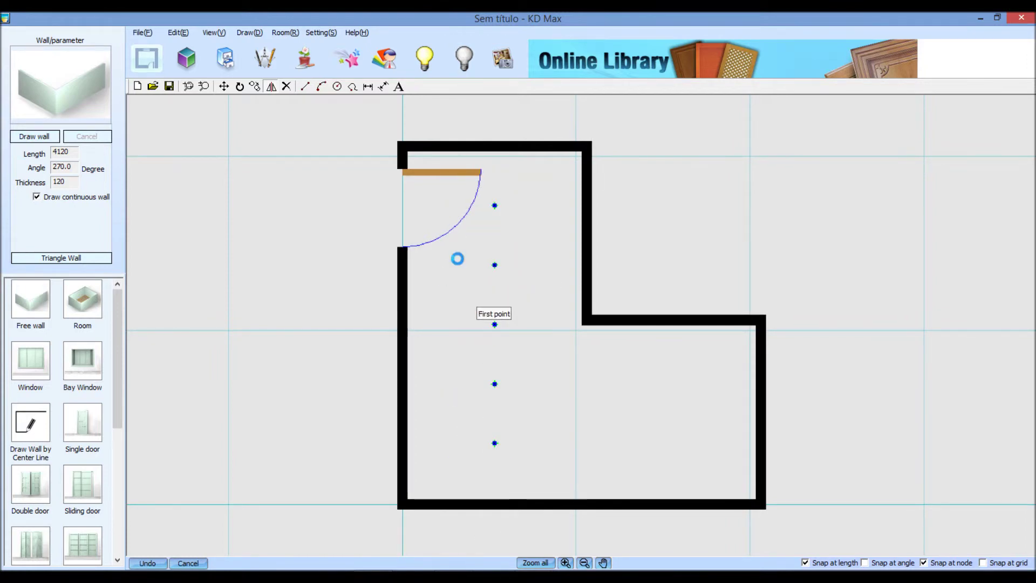
Mirror the lights across a vertical axis, answering Não to discard the originals.
left_click(461, 249)
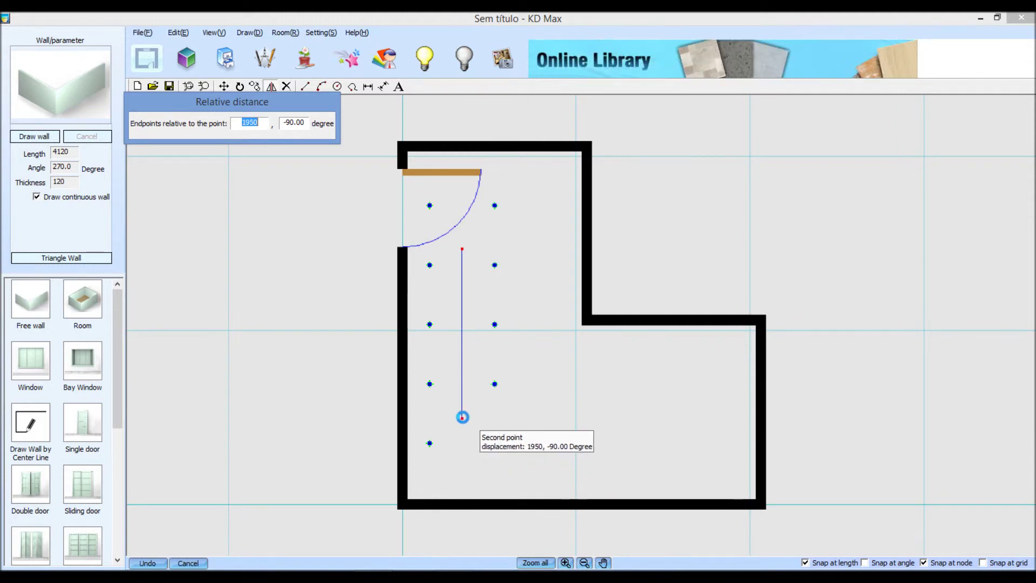
left_click(462, 417)
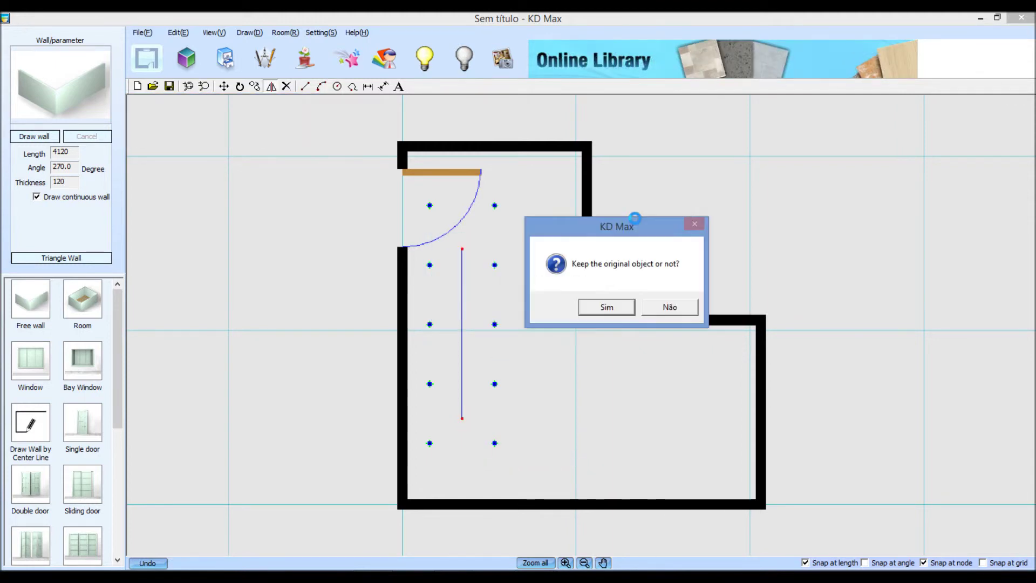
left_click_drag(528, 244, 682, 193)
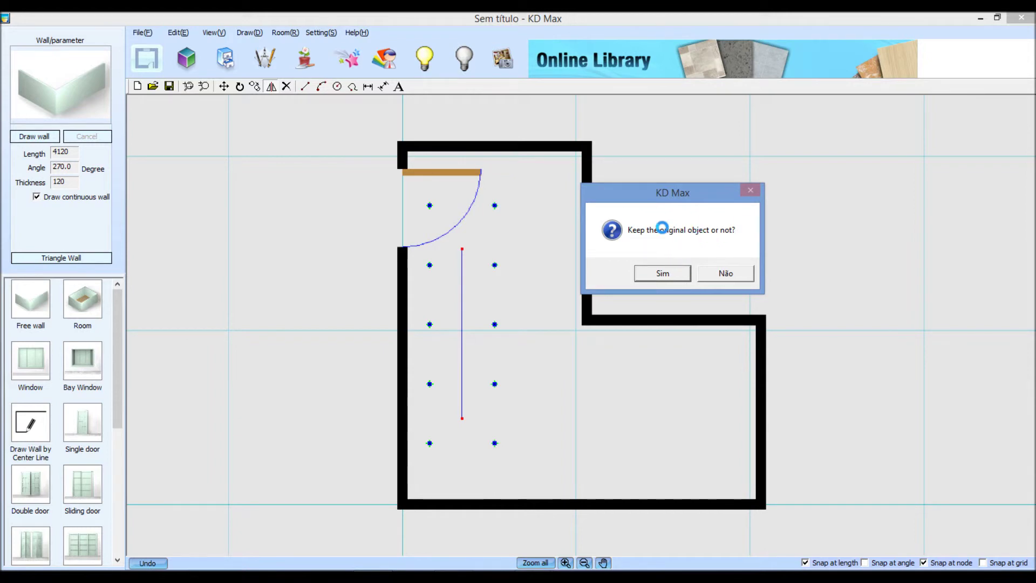
left_click(716, 274)
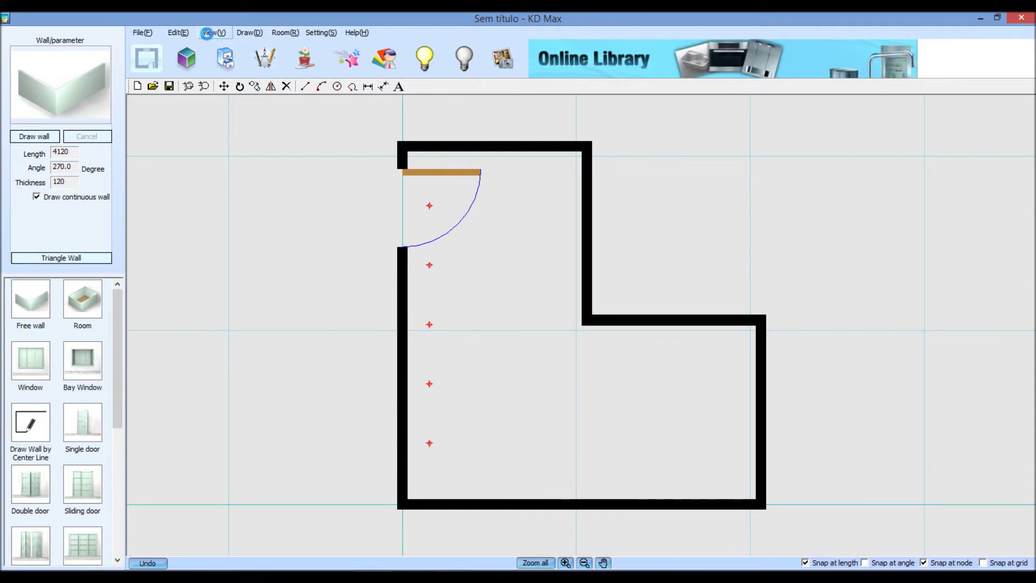
Start Edit > Mirror and select the five light points in the column.
left_click(179, 33)
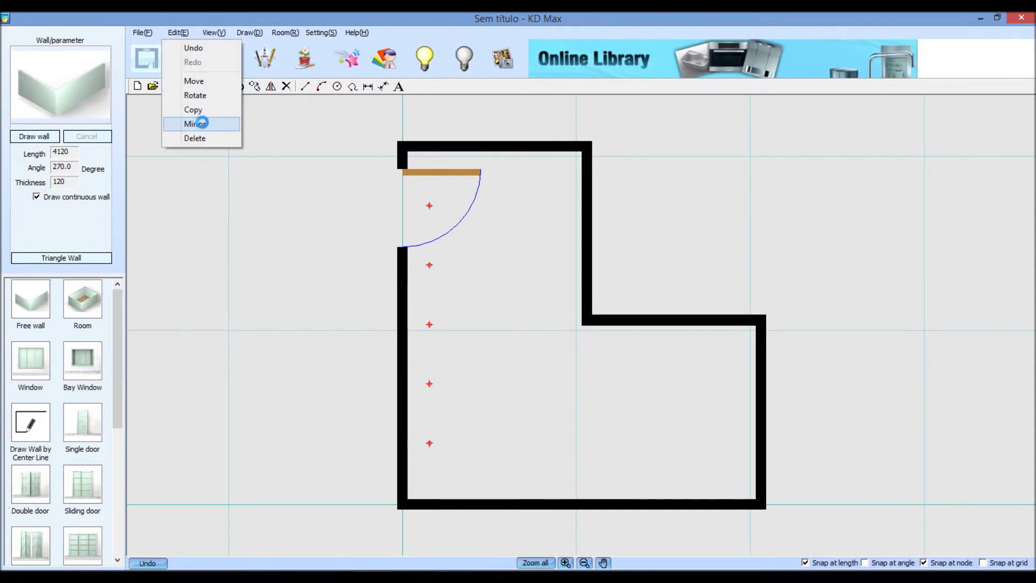
left_click(201, 123)
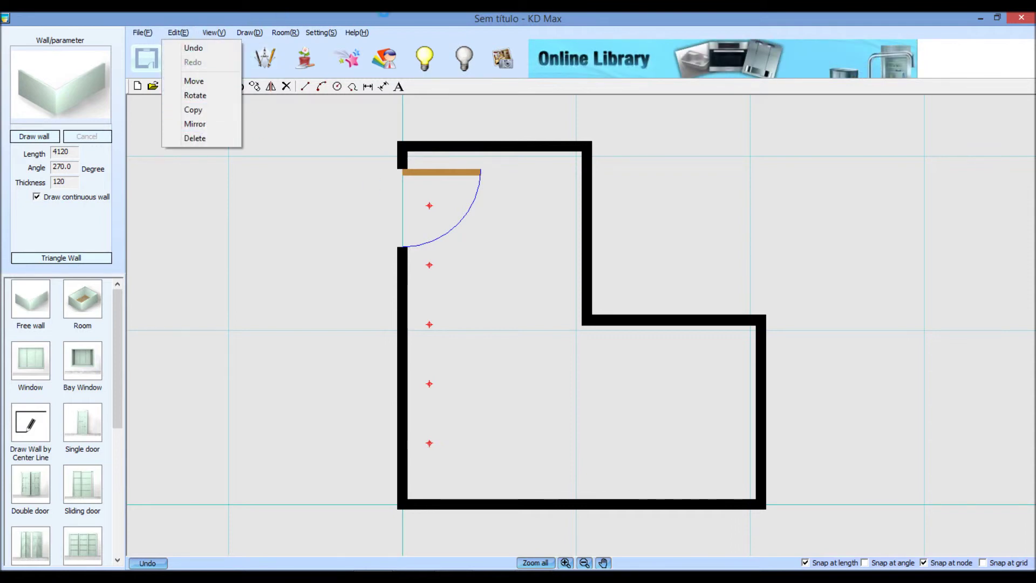
left_click(273, 90)
left_click(428, 205)
left_click(427, 263)
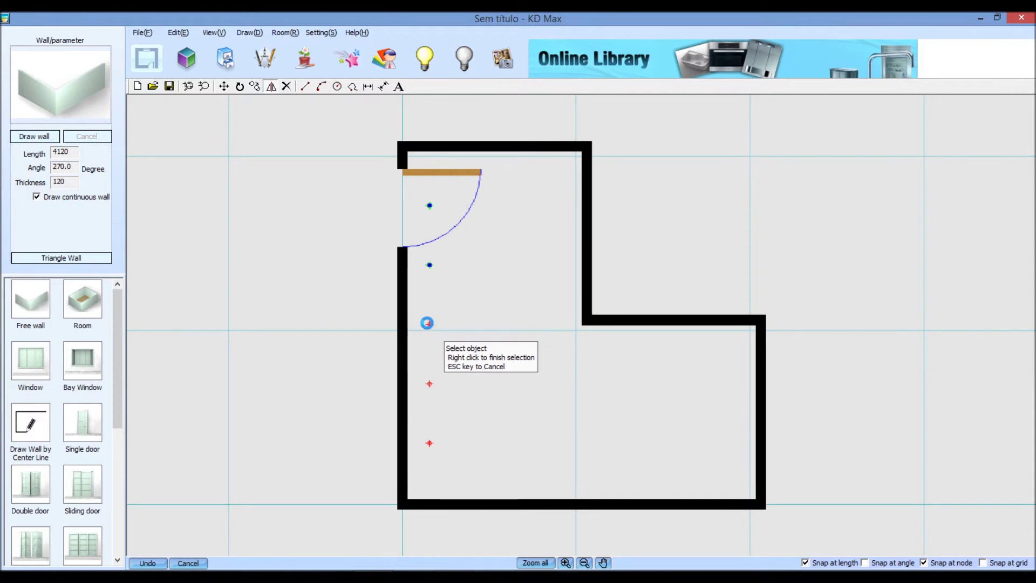
left_click(426, 323)
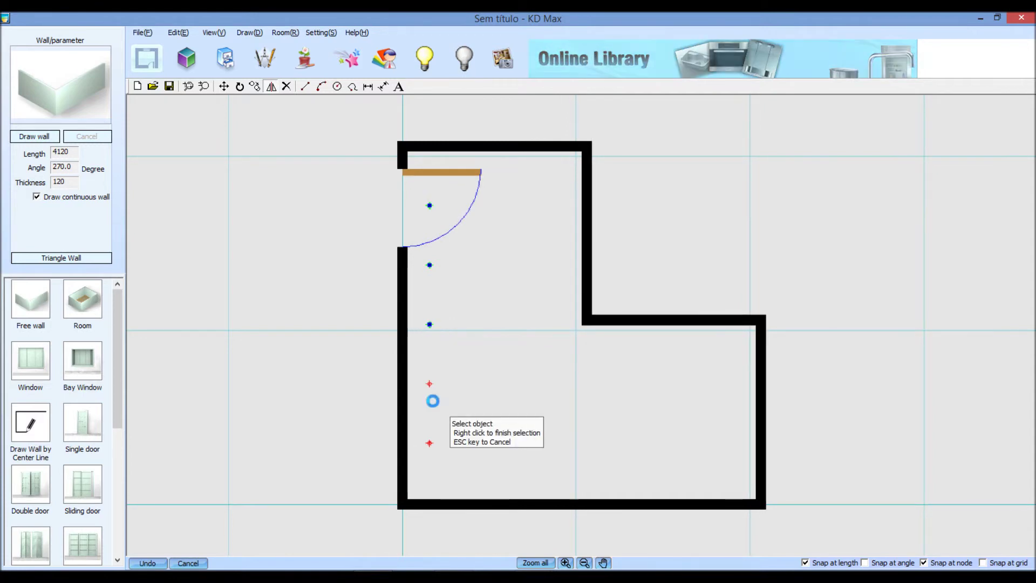
left_click(429, 383)
left_click(429, 442)
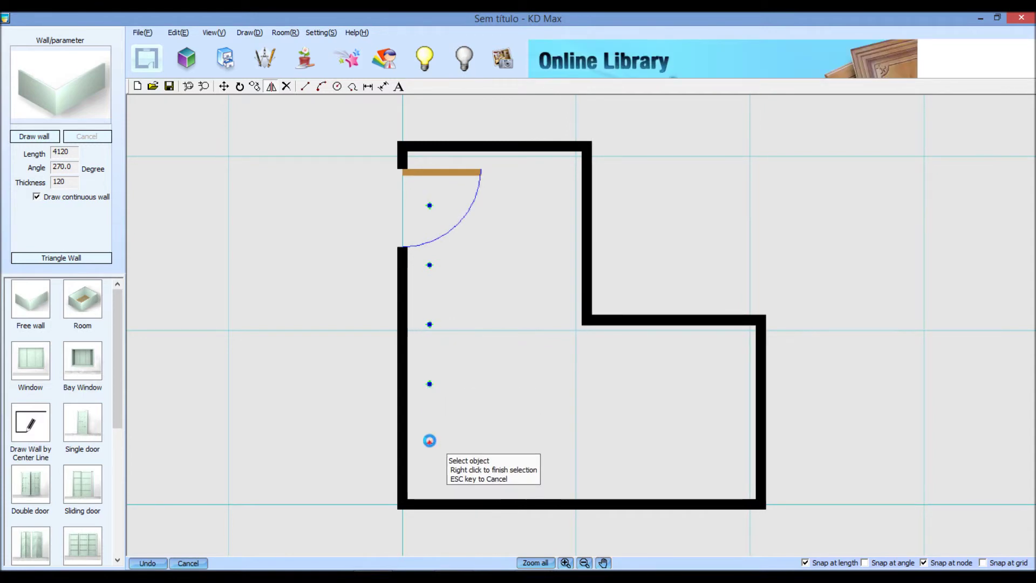
right_click(526, 208)
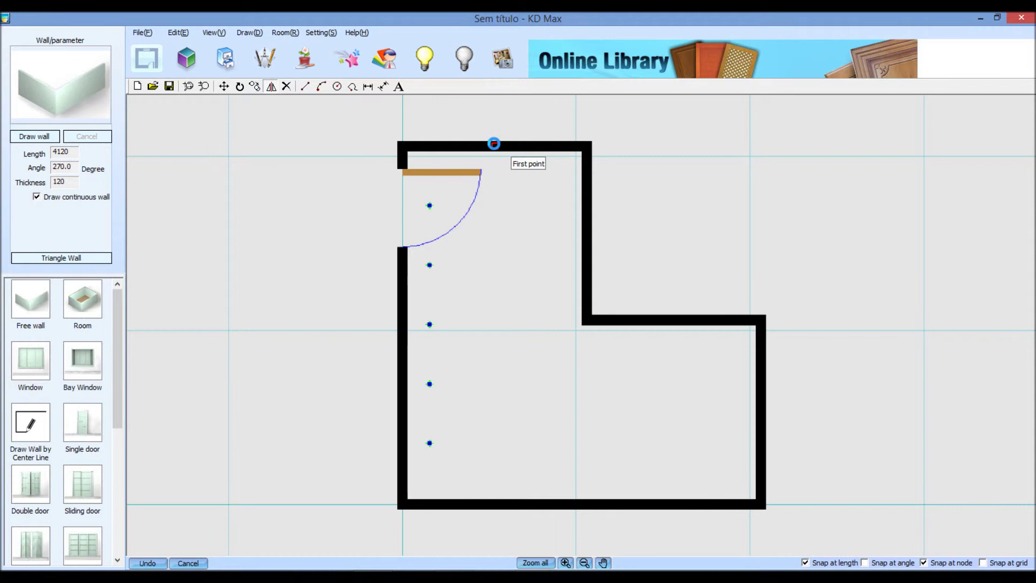
Mirror them across a vertical axis from top wall to bottom, choosing Sim to keep originals.
left_click(494, 144)
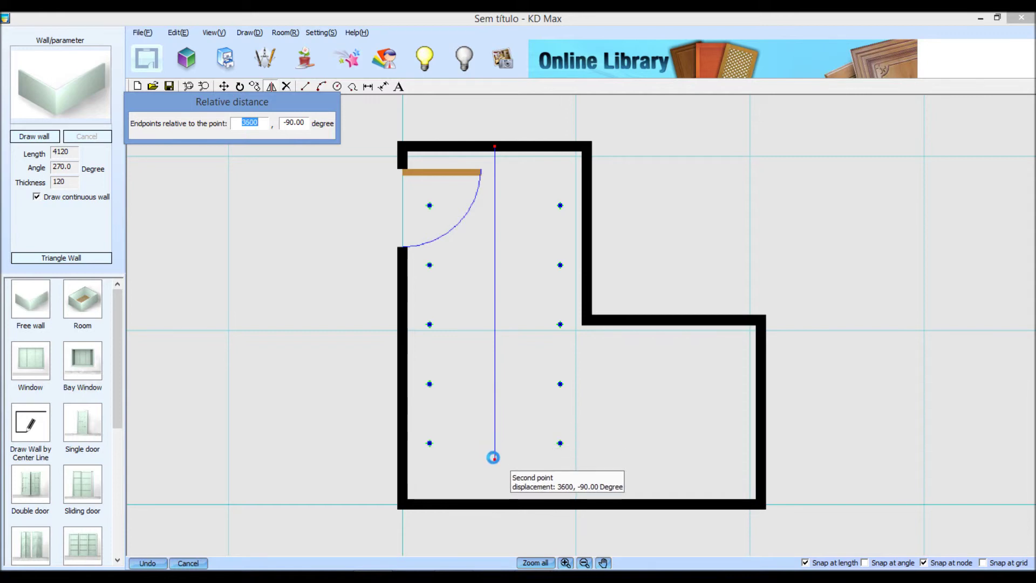
left_click(494, 458)
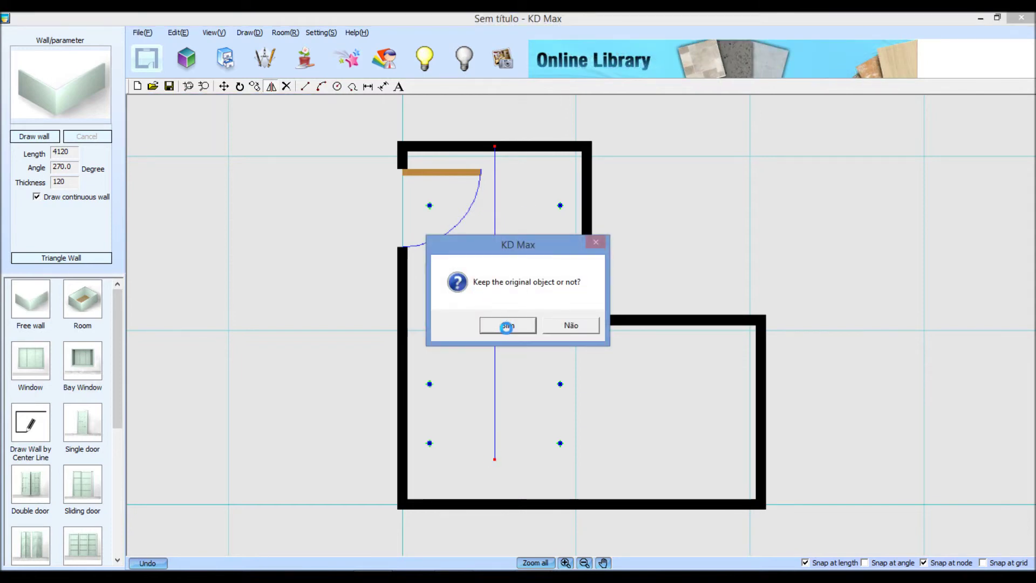
left_click(507, 326)
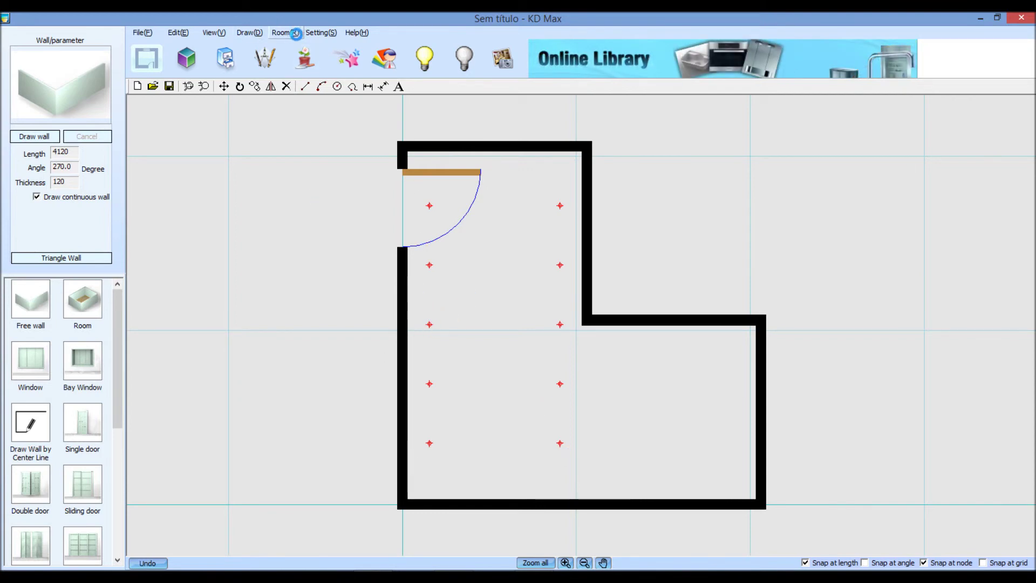
Start Edit > Mirror and select the five lights of the left column.
left_click(284, 32)
left_click(178, 33)
left_click(197, 123)
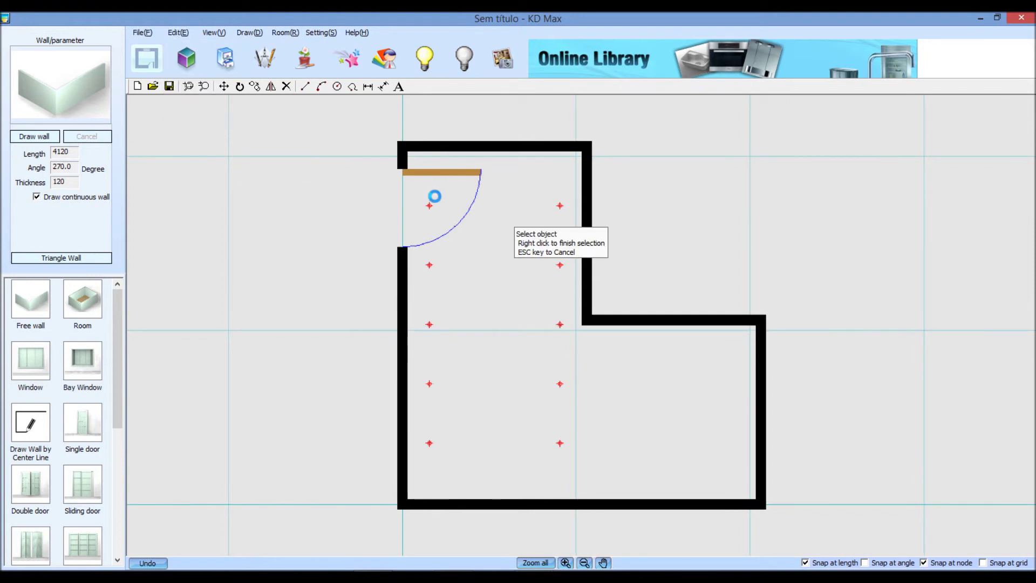
left_click(429, 205)
left_click(433, 265)
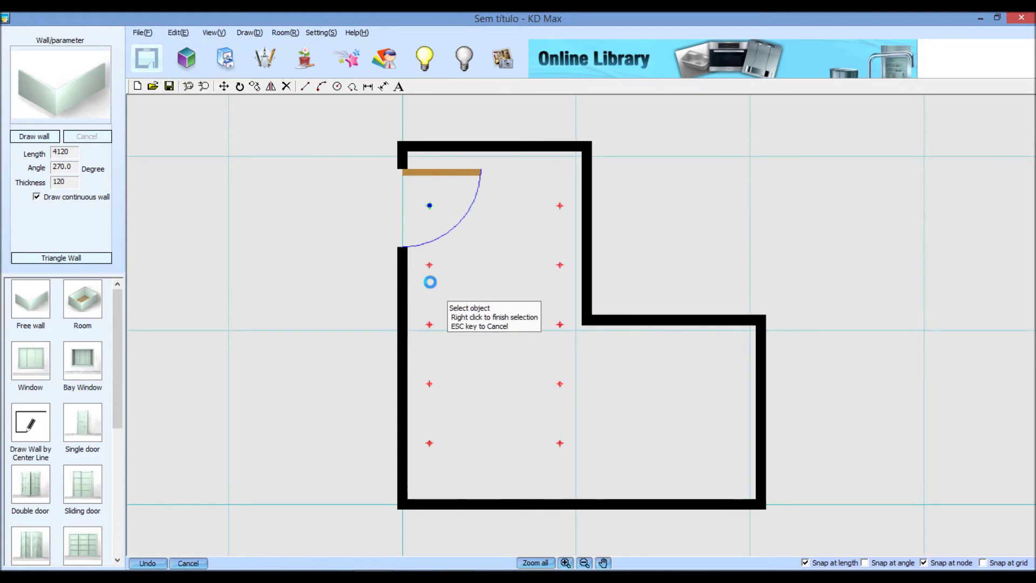
left_click(430, 325)
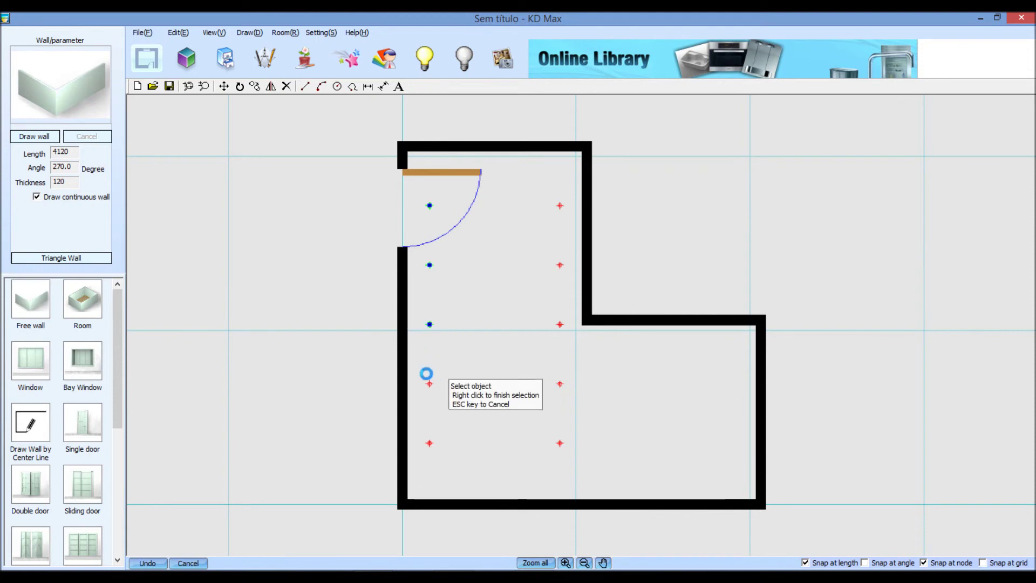
left_click(429, 384)
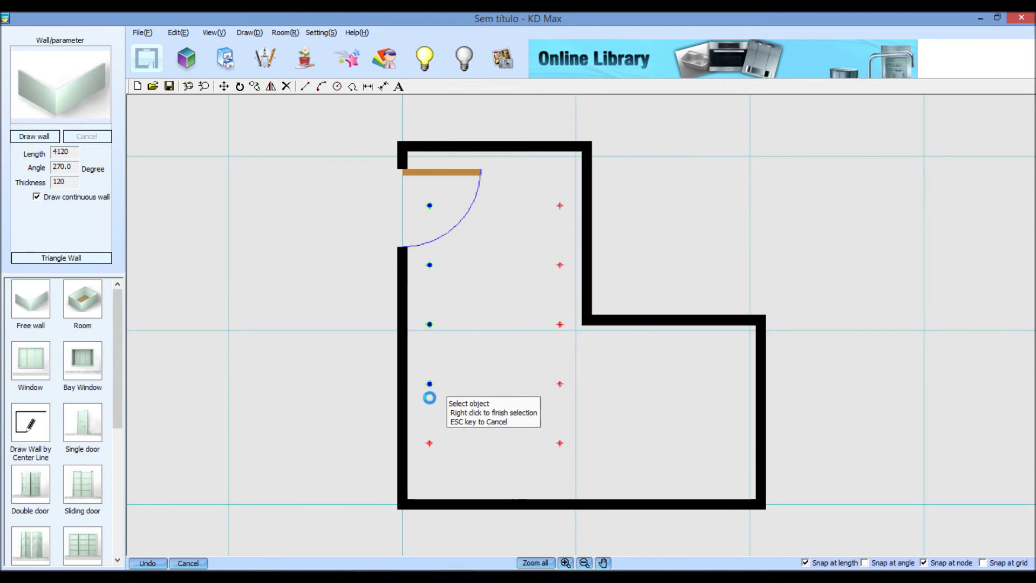
left_click(429, 443)
Add the five right-column lights, completing the ten-light selection.
left_click(560, 443)
left_click(560, 384)
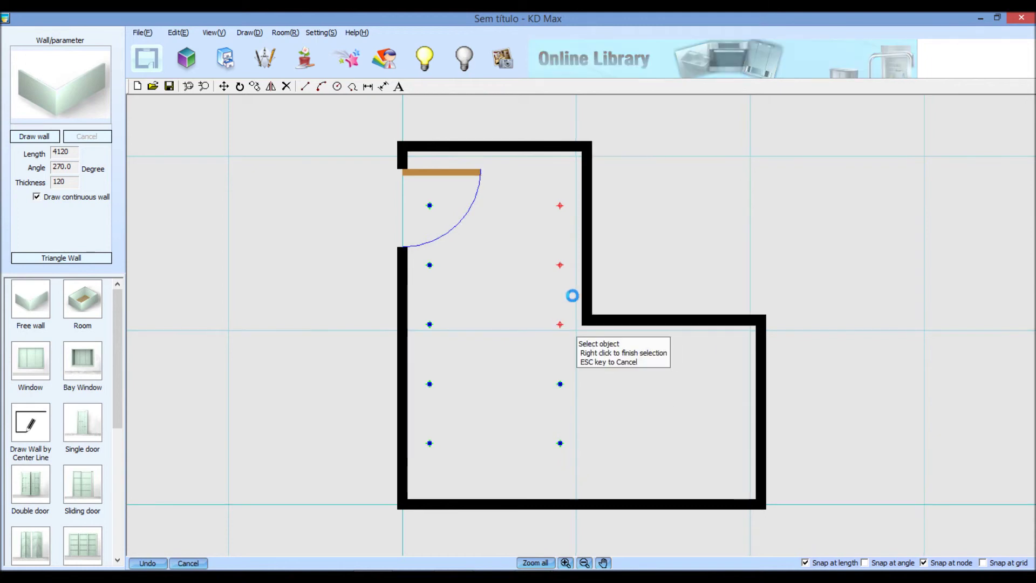
left_click(559, 324)
left_click(560, 265)
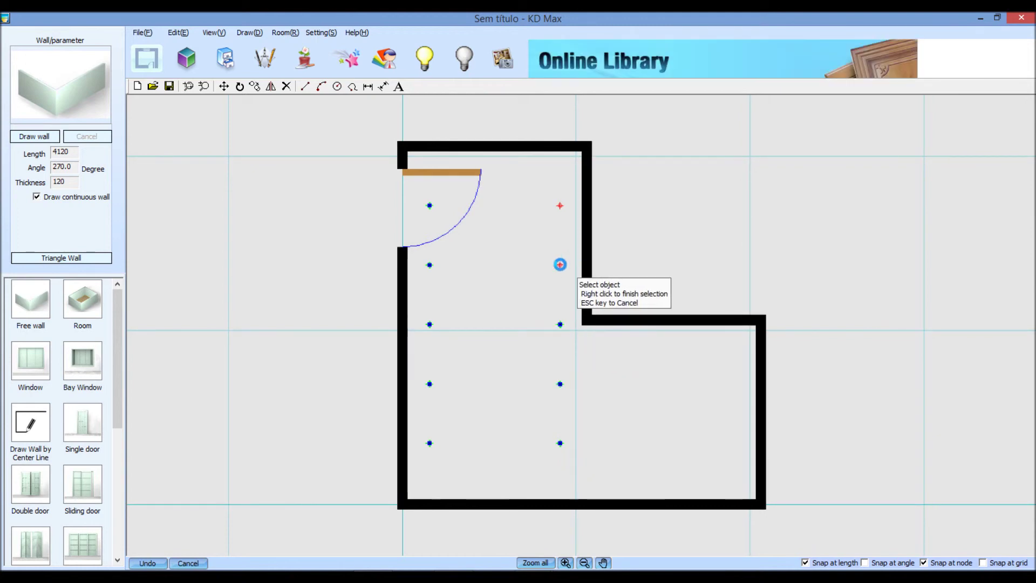
left_click(559, 205)
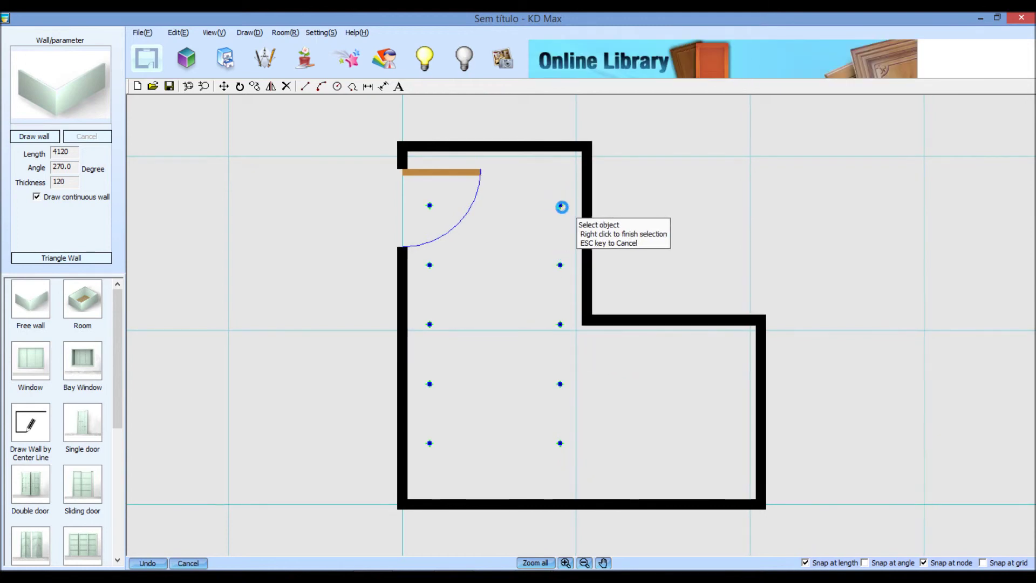
right_click(649, 168)
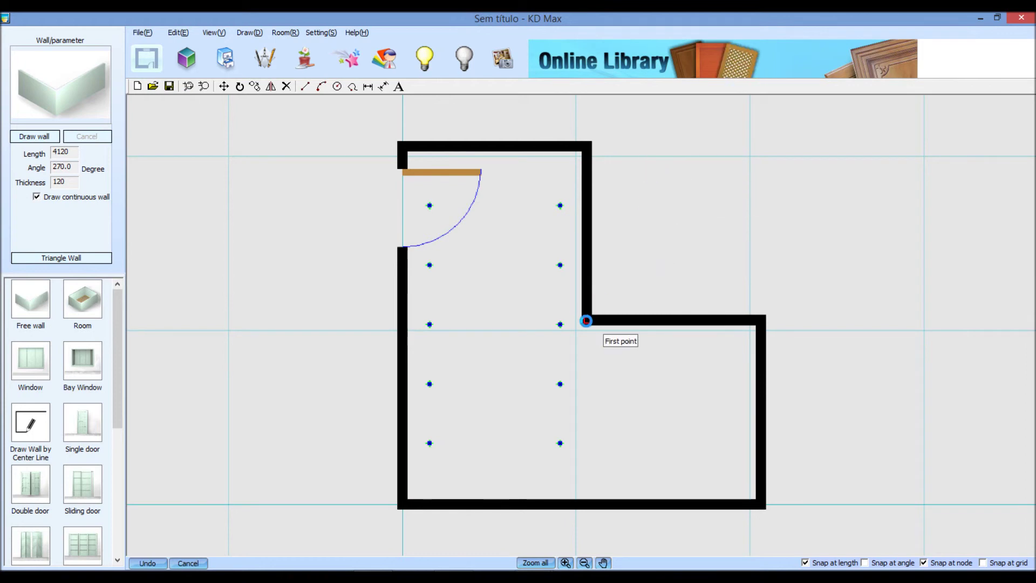
Mirror across a diagonal axis from inner corner to bottom-left corner, keeping originals with Sim.
left_click(585, 320)
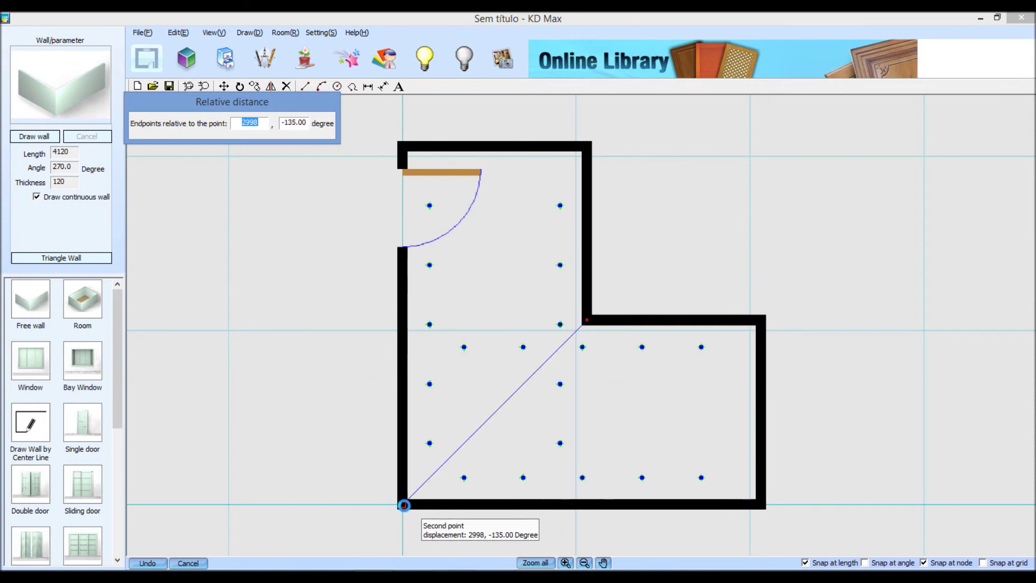
left_click(404, 505)
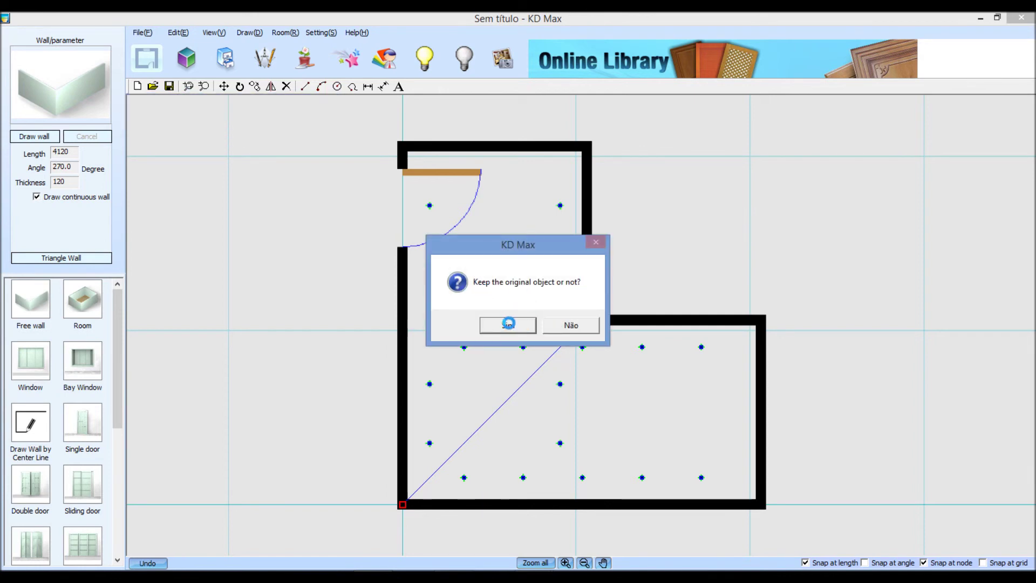
left_click(509, 324)
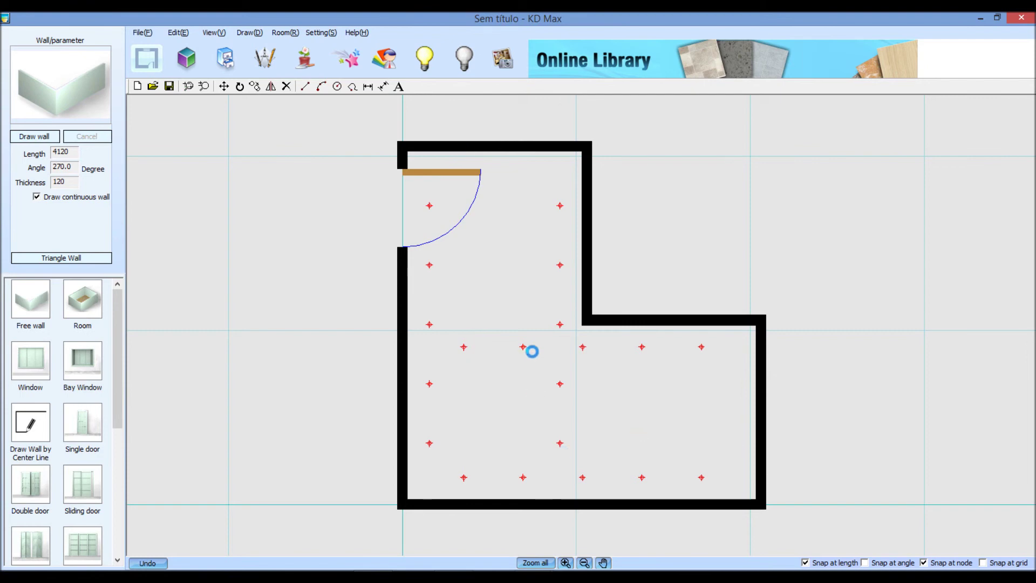
left_click(561, 383)
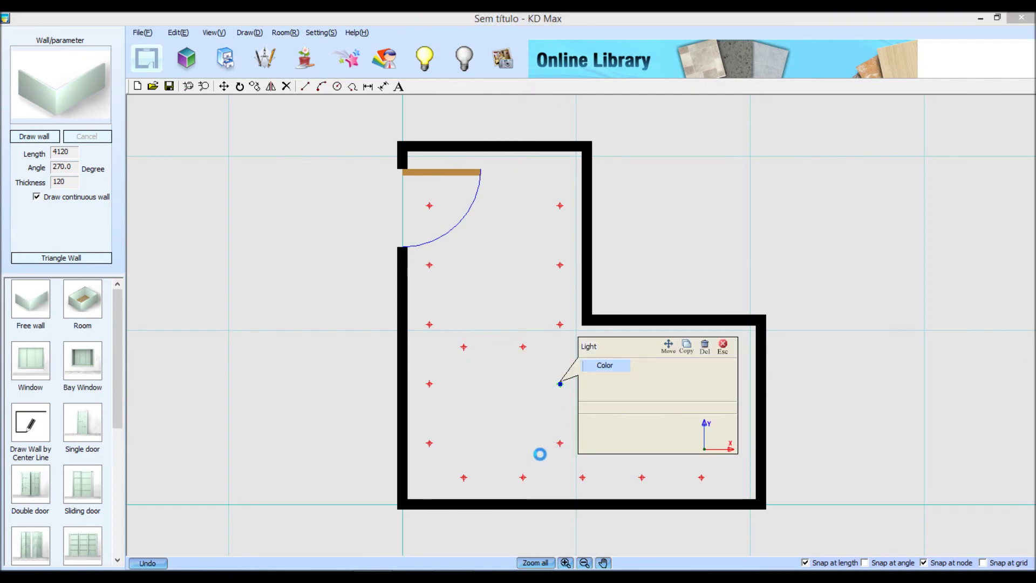
left_click(561, 354)
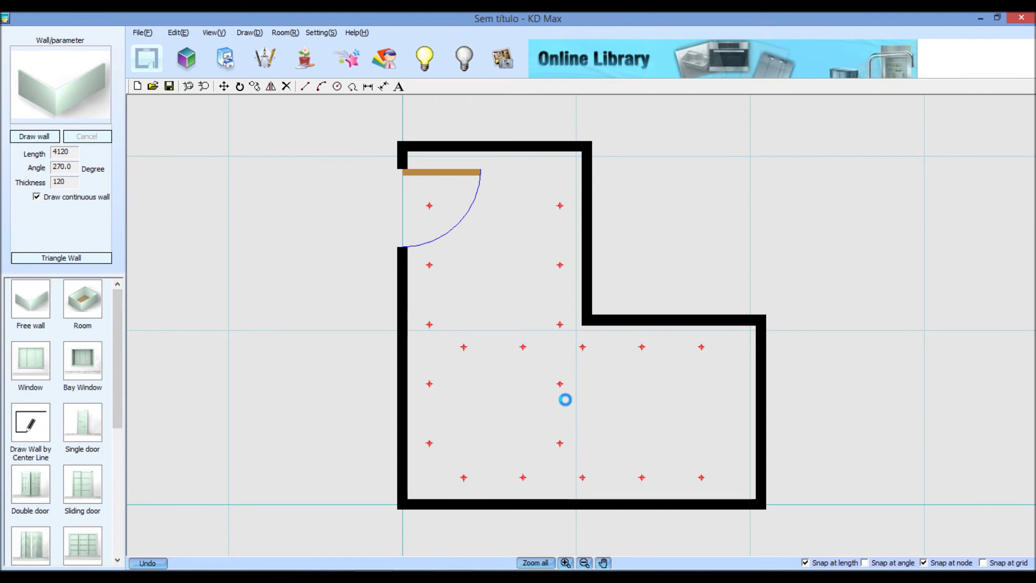
left_click(176, 30)
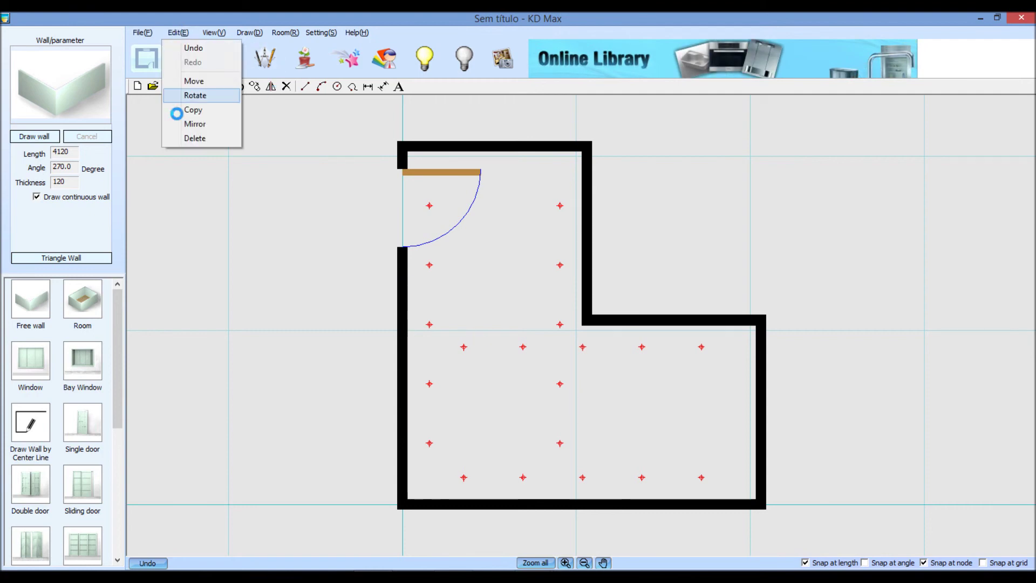
left_click(185, 138)
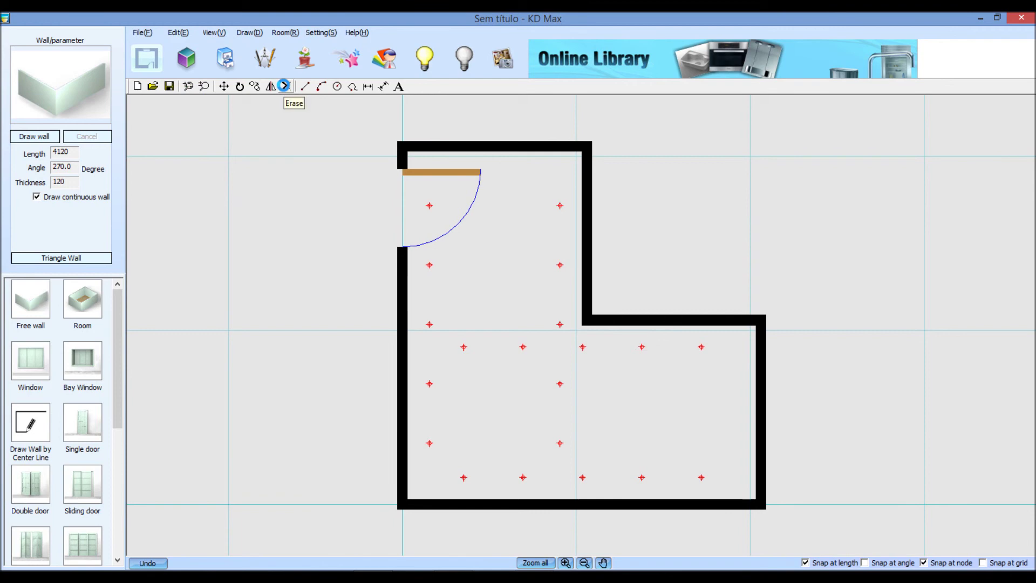
left_click(284, 86)
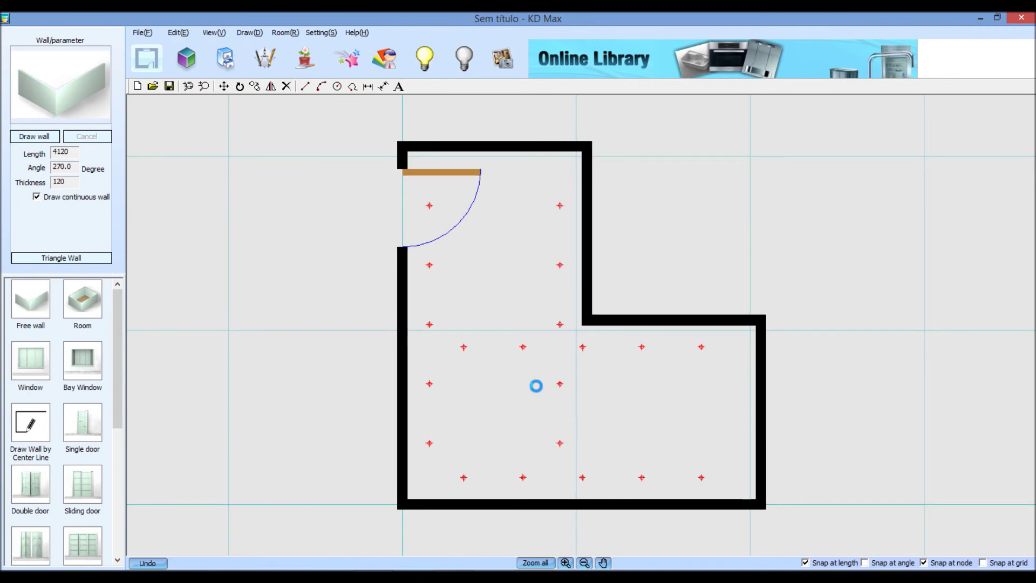
left_click(560, 383)
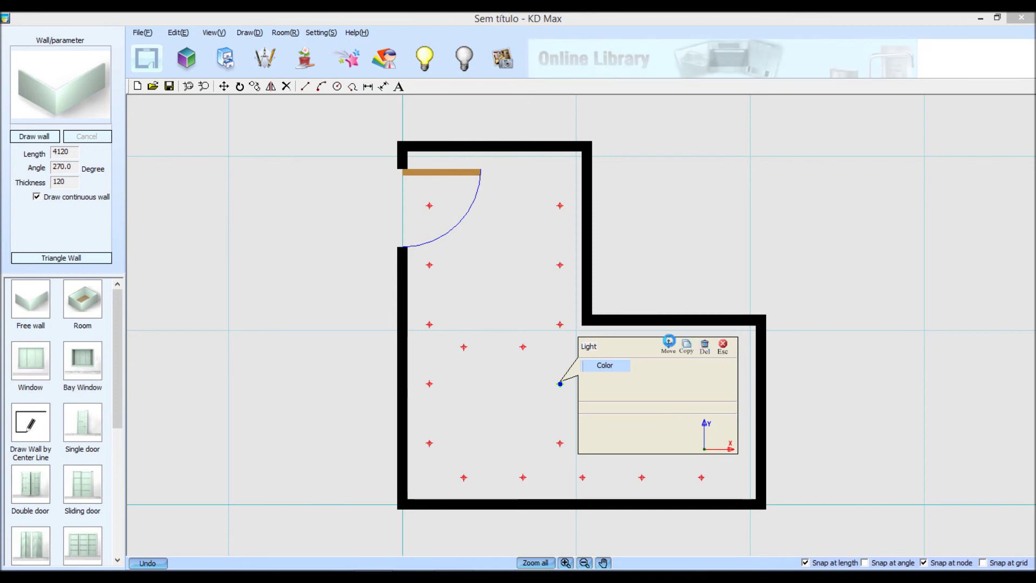
left_click(723, 346)
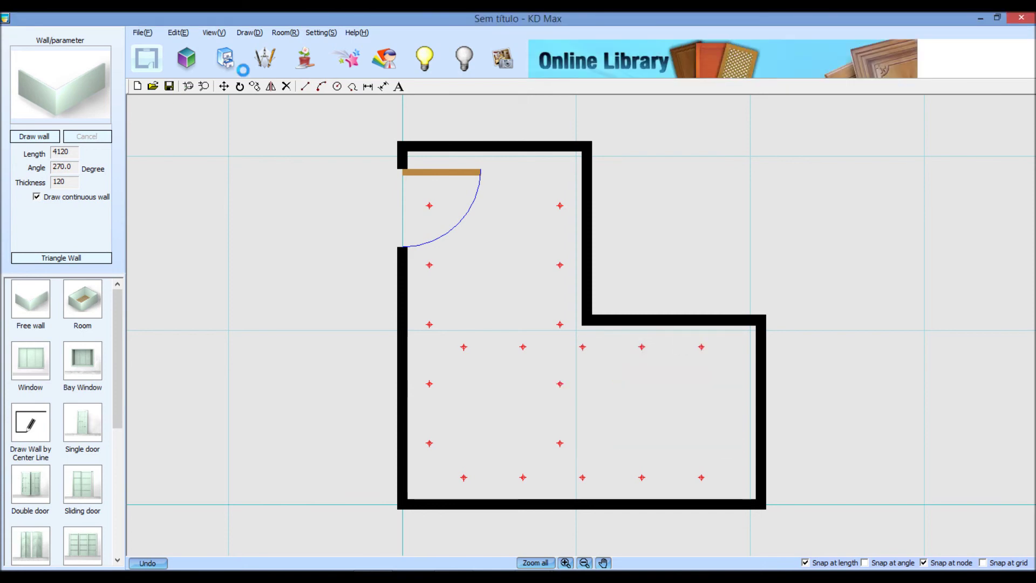
Erase the two upper-row lights and the two lights below the inner corner.
left_click(287, 86)
left_click(464, 347)
left_click(523, 348)
left_click(560, 384)
left_click(560, 442)
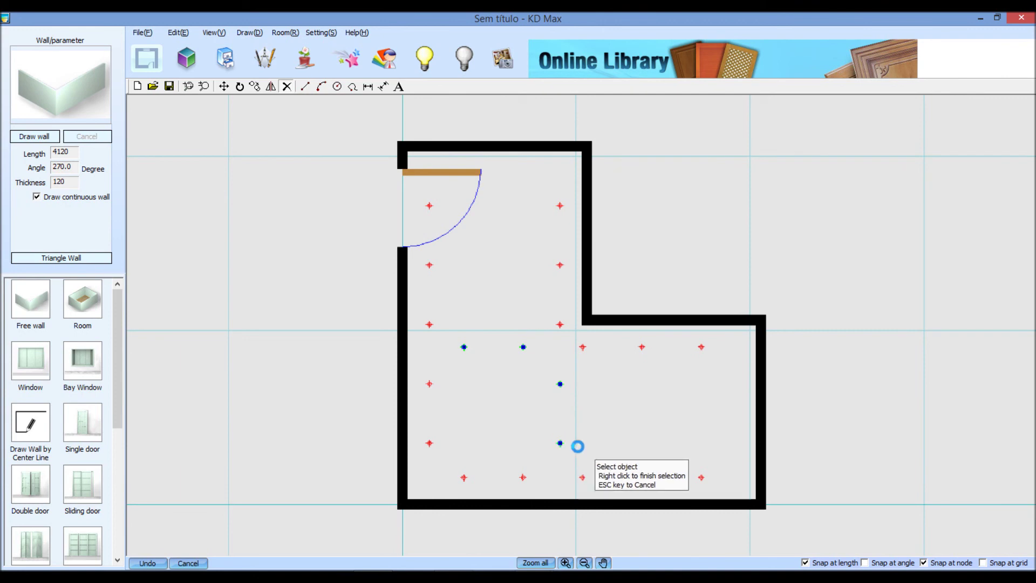
right_click(511, 201)
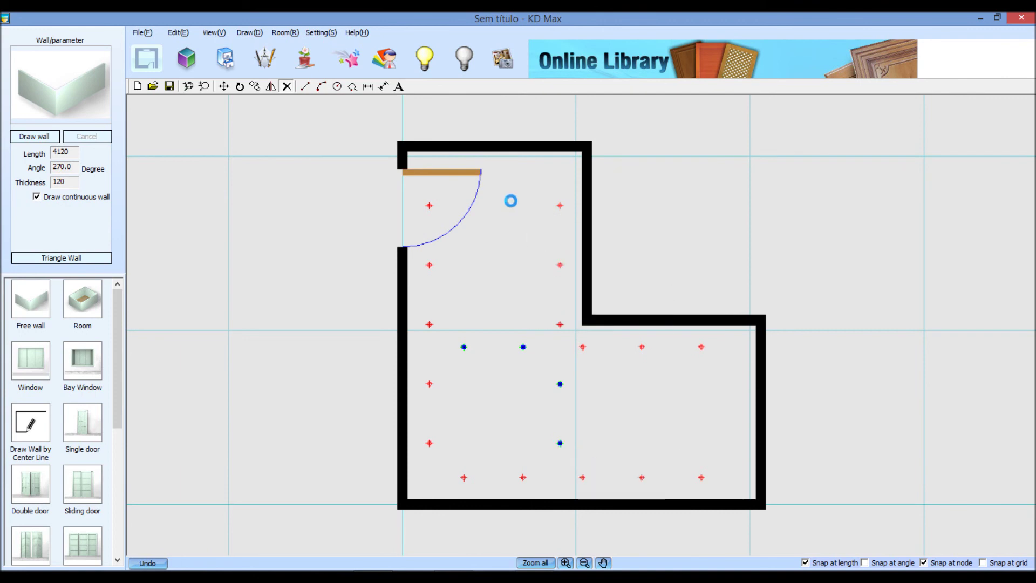